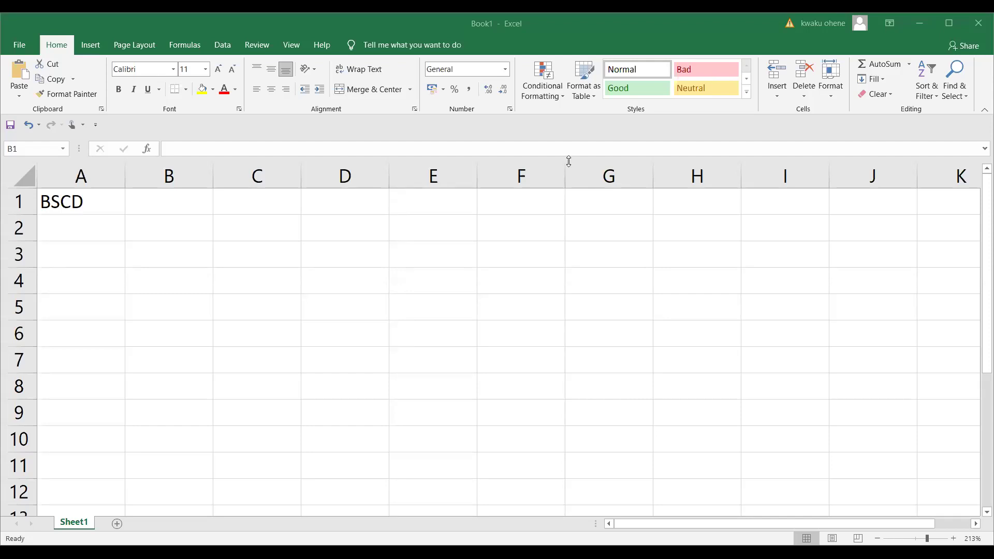
Enter the column headings TV, Radio, NewsP and Z in cells B1 through E1
click(162, 194)
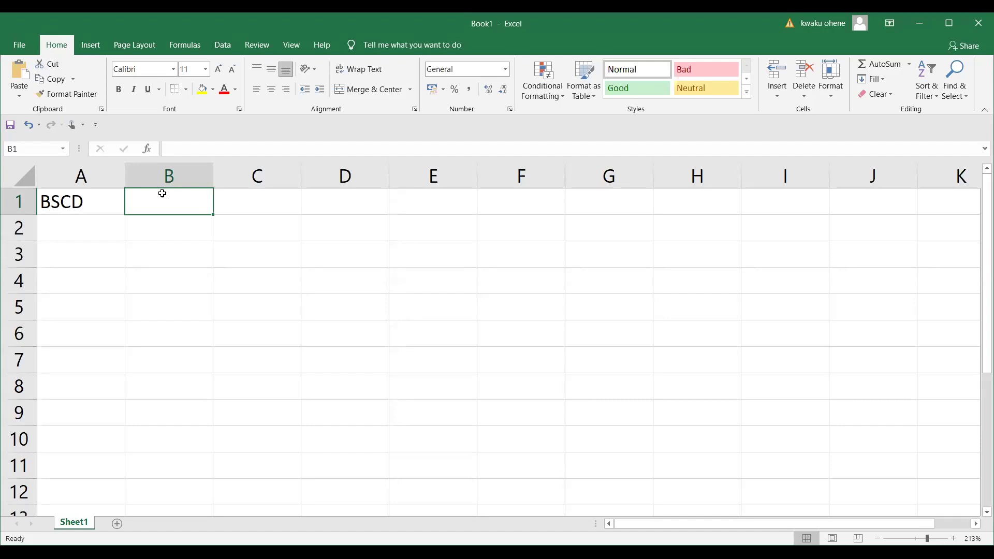
text(TV)
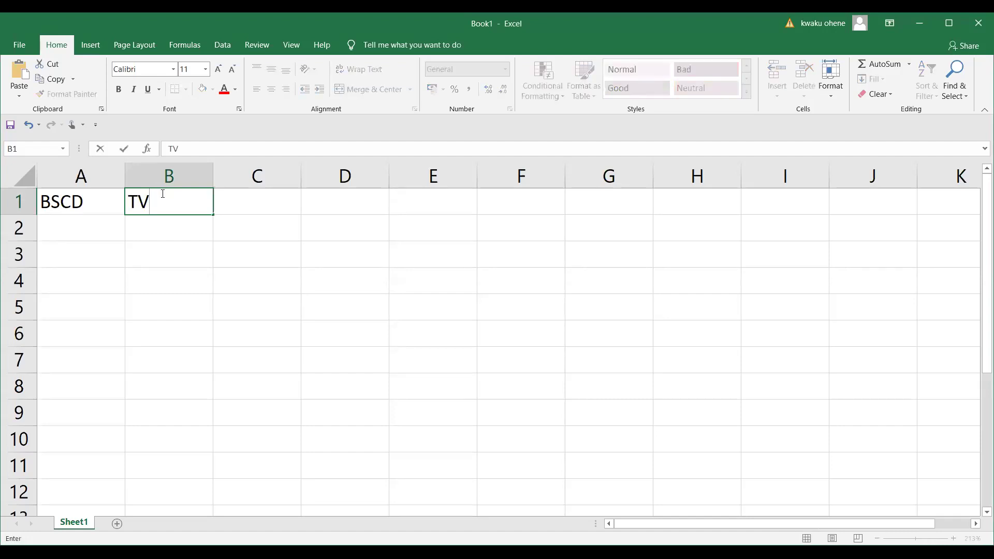
key(Tab)
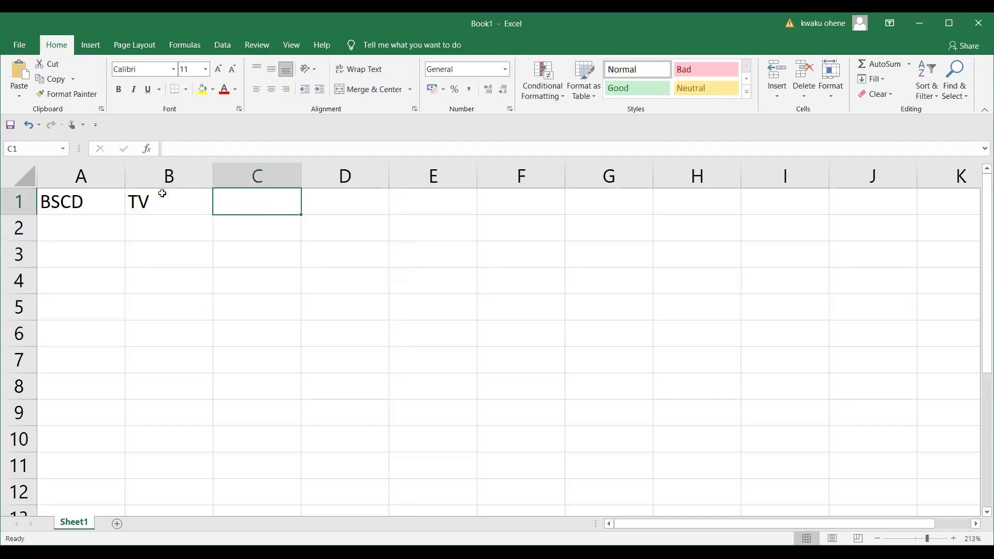
text(Radio)
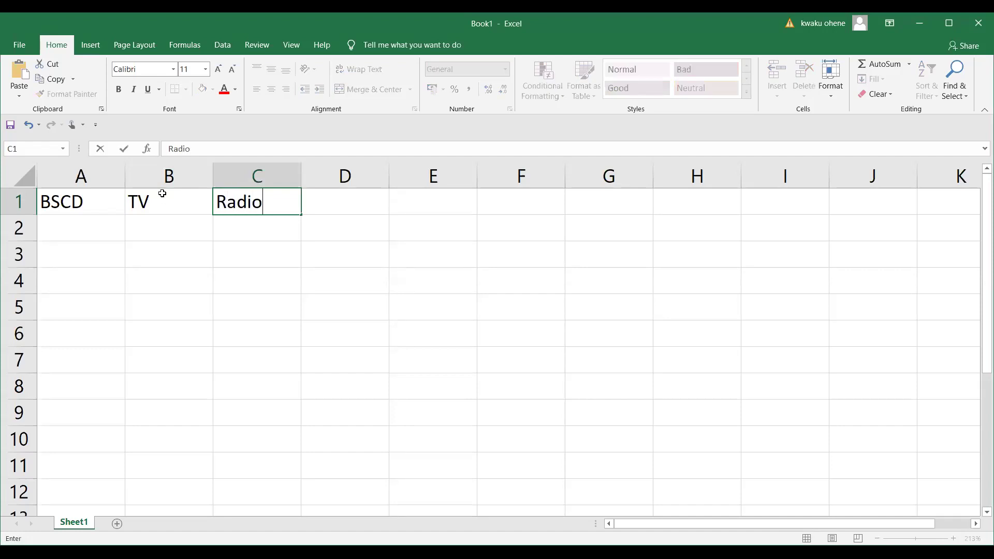
key(Tab)
text(NewsP)
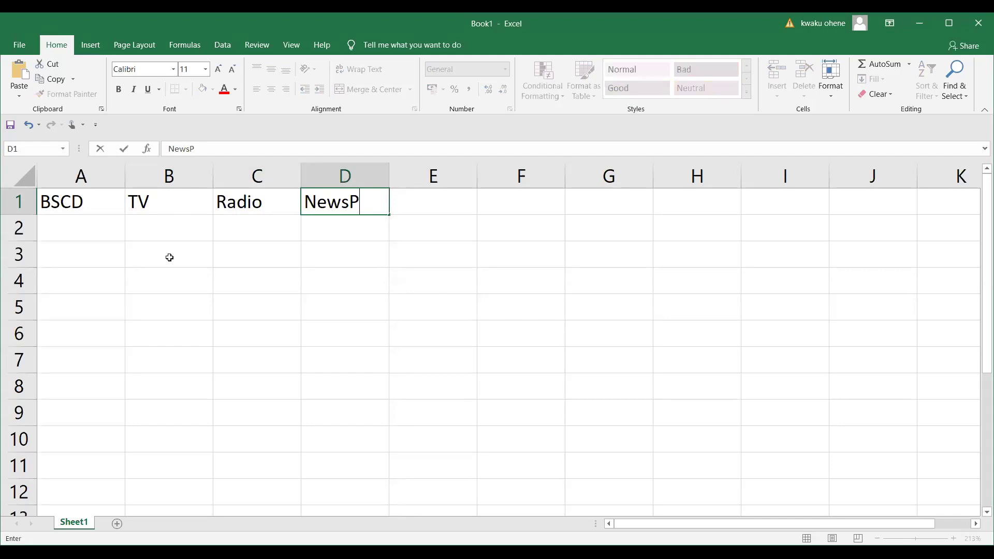
click(429, 211)
text(Z)
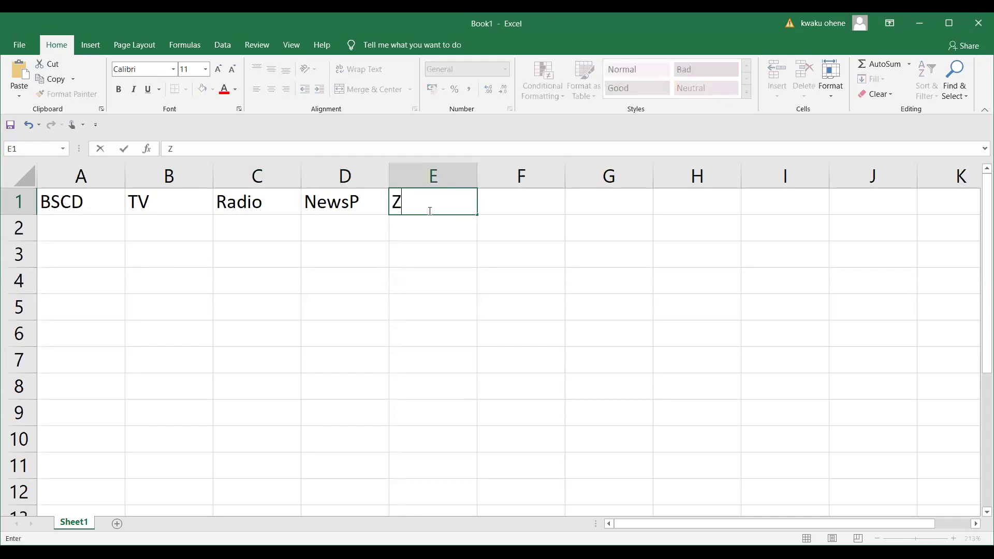
key(Return)
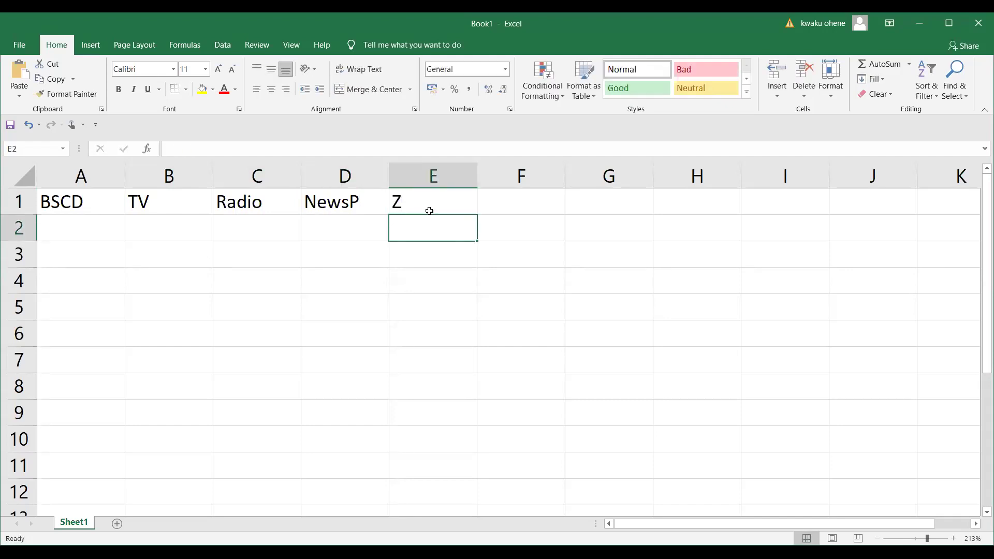
Label cell A2 as Obj Coeff for the objective coefficients row
key(Left)
key(Left)
key(Left)
key(Left)
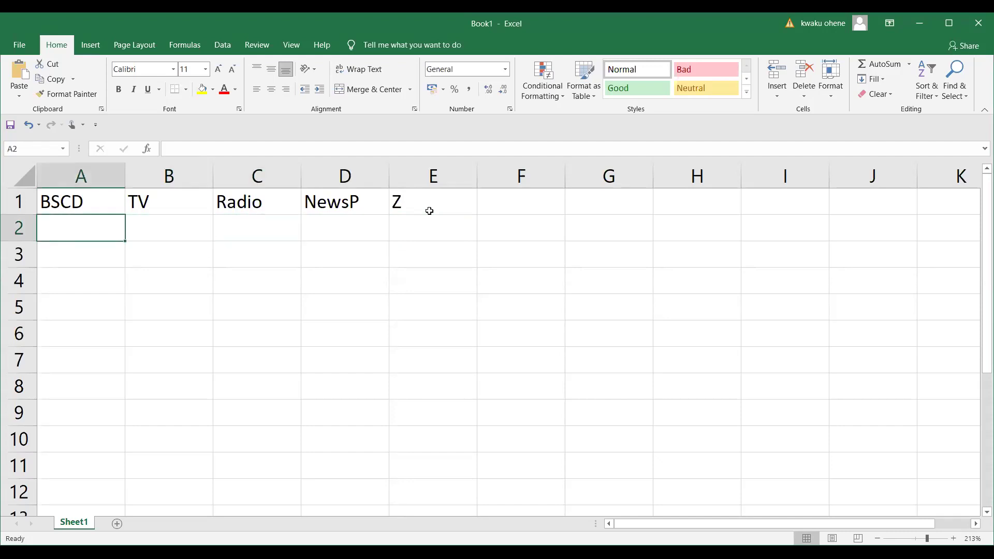
text(O)
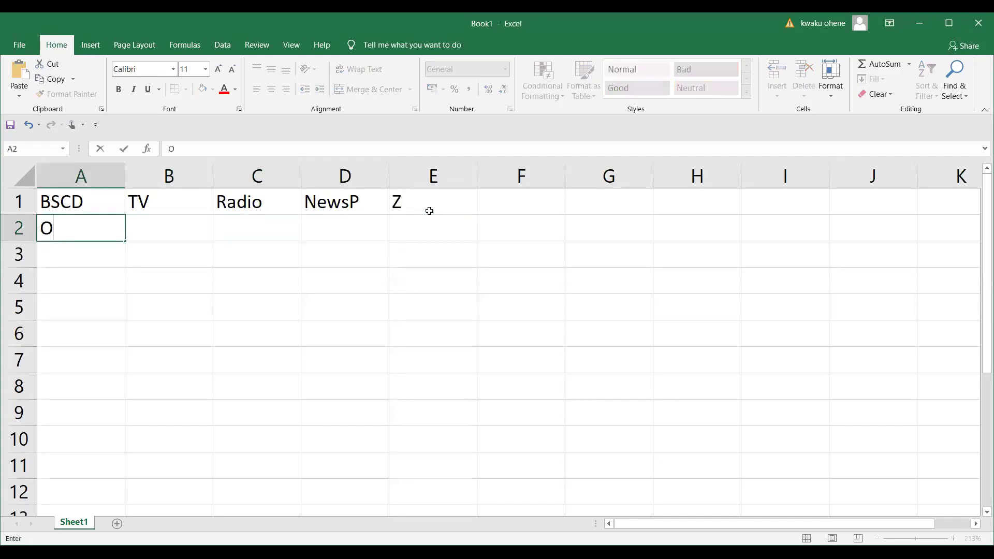
text(bj Coef)
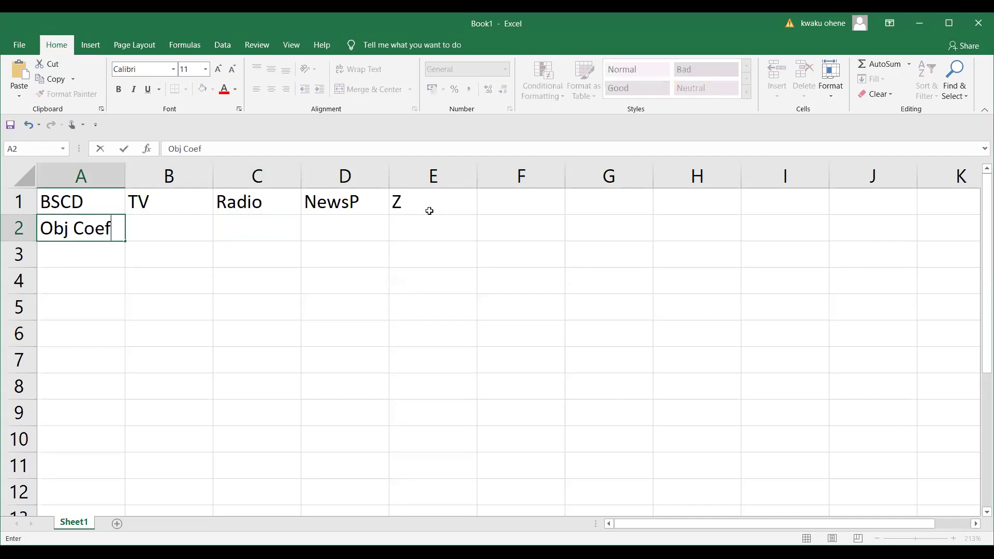
text(f)
key(Tab)
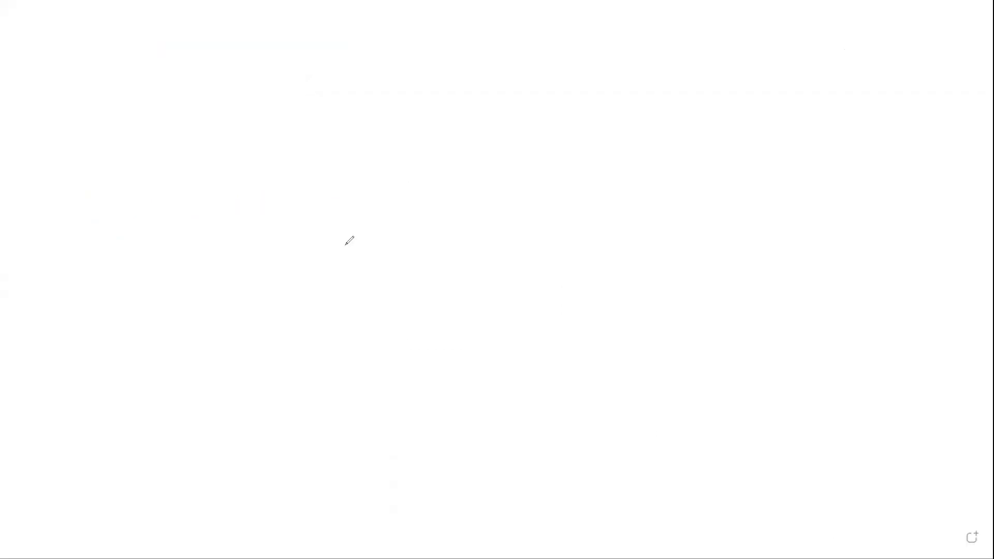
Handwrite the objective function Zmax = 20000x1 + 12000x2 + 9000x across the upper part of the blank whiteboard
mouse_move(60, 109)
mouse_down()
mouse_move(82, 160)
mouse_move(198, 175)
mouse_up()
mouse_move(213, 148)
mouse_down()
mouse_move(226, 185)
mouse_move(263, 172)
mouse_up()
drag(244, 145, 227, 167)
drag(281, 145, 303, 140)
drag(291, 174, 315, 166)
drag(319, 113, 400, 160)
mouse_move(384, 110)
mouse_down()
mouse_move(400, 150)
mouse_move(460, 116)
mouse_move(490, 140)
mouse_move(516, 117)
mouse_move(514, 149)
mouse_up()
drag(532, 139, 539, 157)
drag(578, 110, 578, 150)
mouse_move(570, 139)
mouse_down()
mouse_move(616, 128)
mouse_move(730, 133)
mouse_move(760, 106)
mouse_move(798, 106)
mouse_move(836, 139)
mouse_up()
drag(839, 98, 839, 128)
mouse_move(840, 119)
mouse_down()
mouse_move(877, 110)
mouse_move(874, 158)
mouse_up()
mouse_move(906, 109)
mouse_down()
mouse_move(900, 116)
mouse_move(957, 111)
mouse_move(977, 136)
mouse_up()
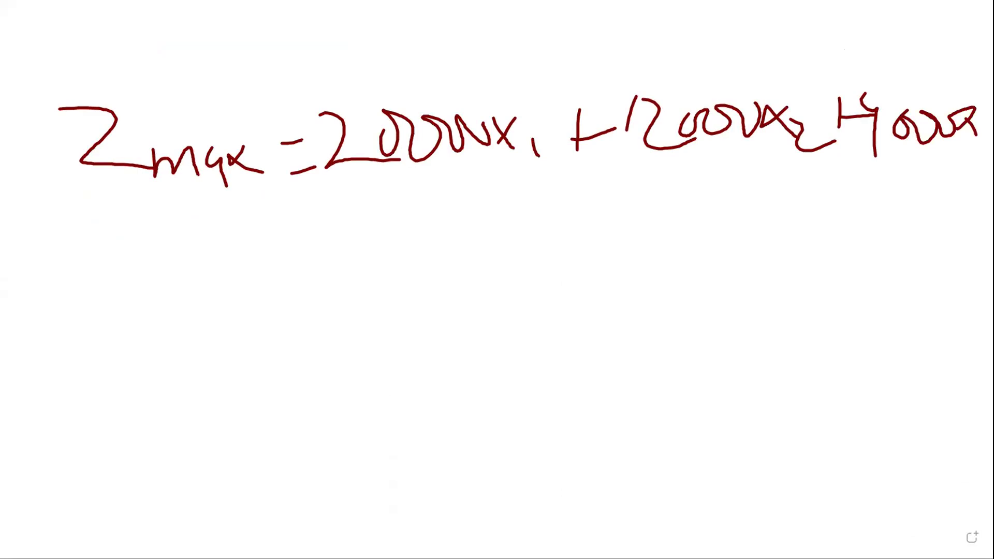
Switch back to Excel and enter the objective coefficients 20000 for TV, 12000 for Radio and 9000 for NewsP in row 2
key(alt+Tab)
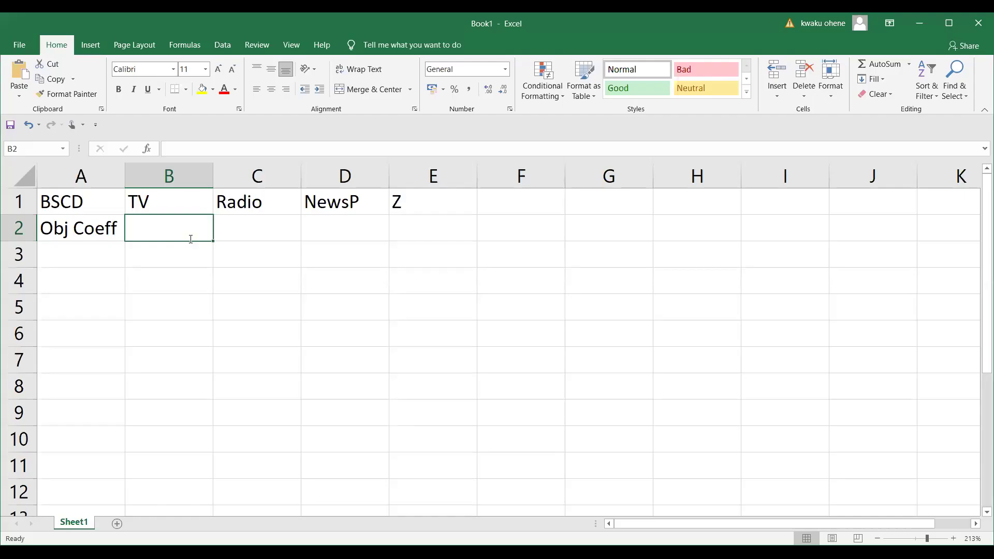
text(20000)
key(Tab)
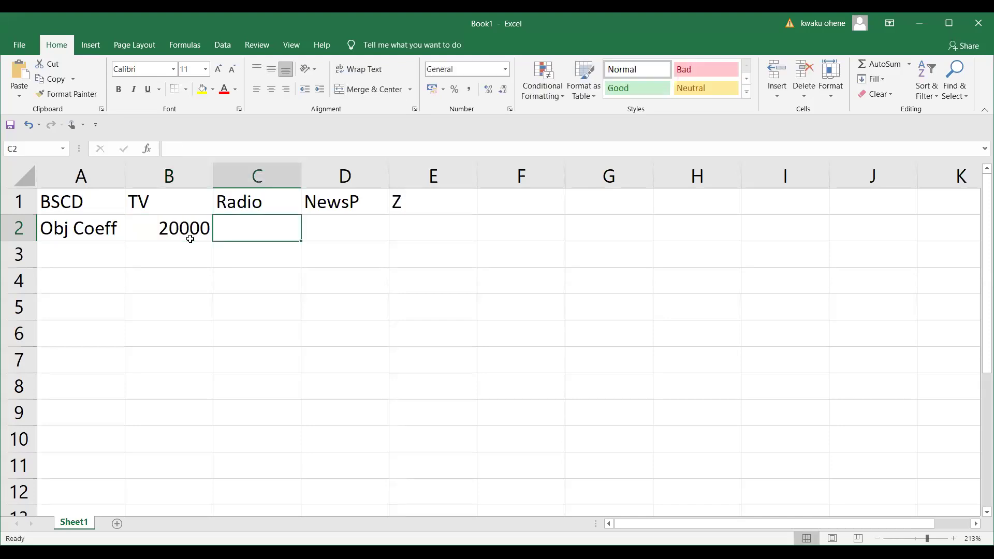
text(12000)
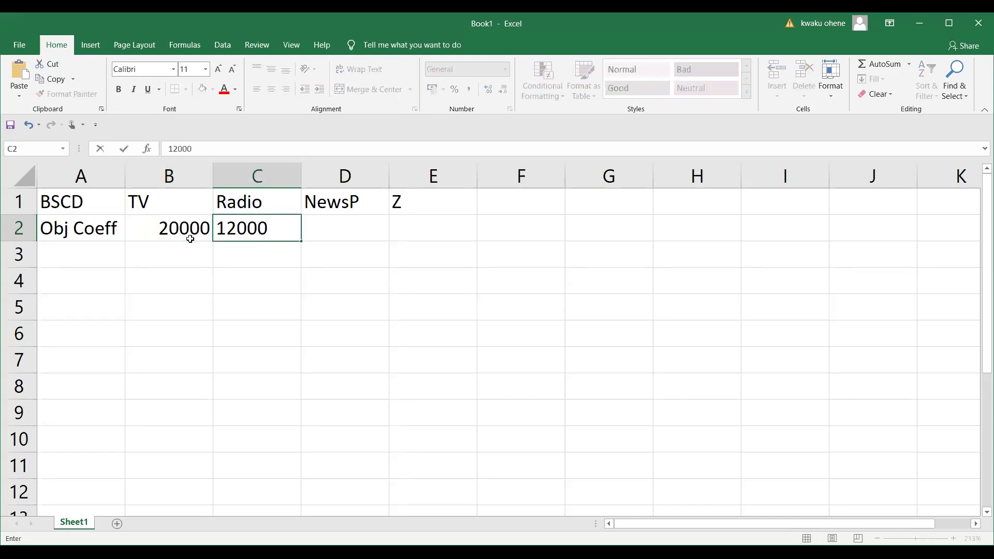
key(Tab)
text(9000)
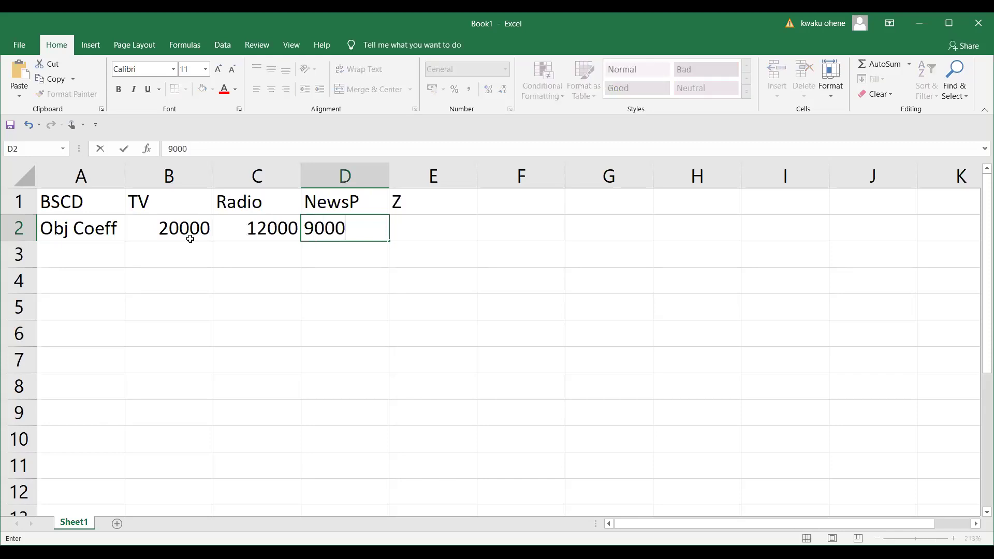
Label cell A3 as DV and enter 0 as the decision variable value for TV, Radio and NewsP
click(92, 264)
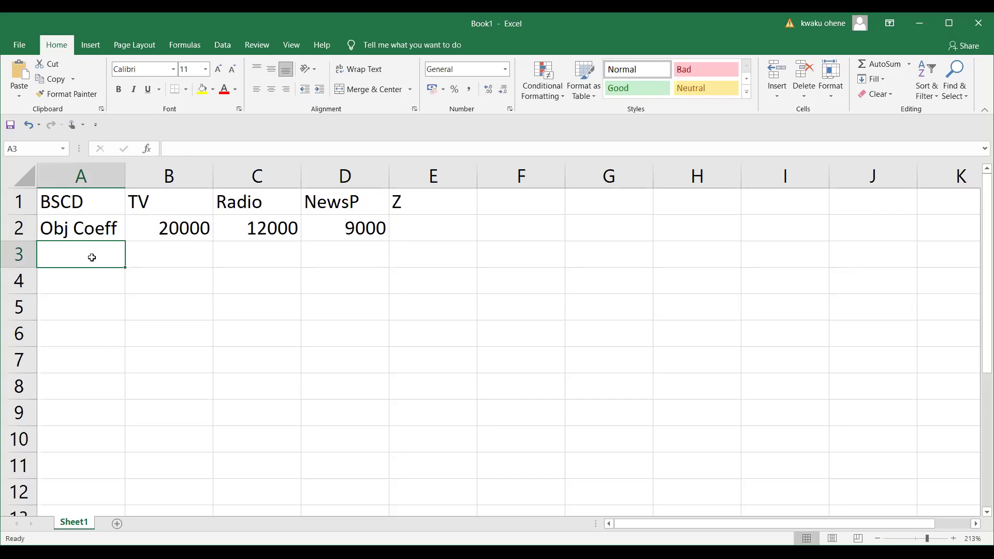
text(DV)
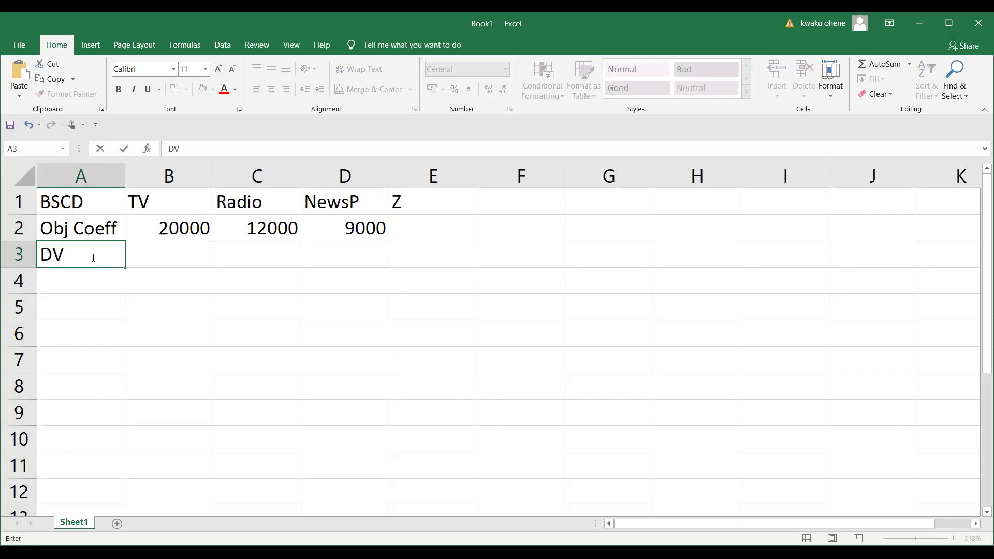
click(161, 257)
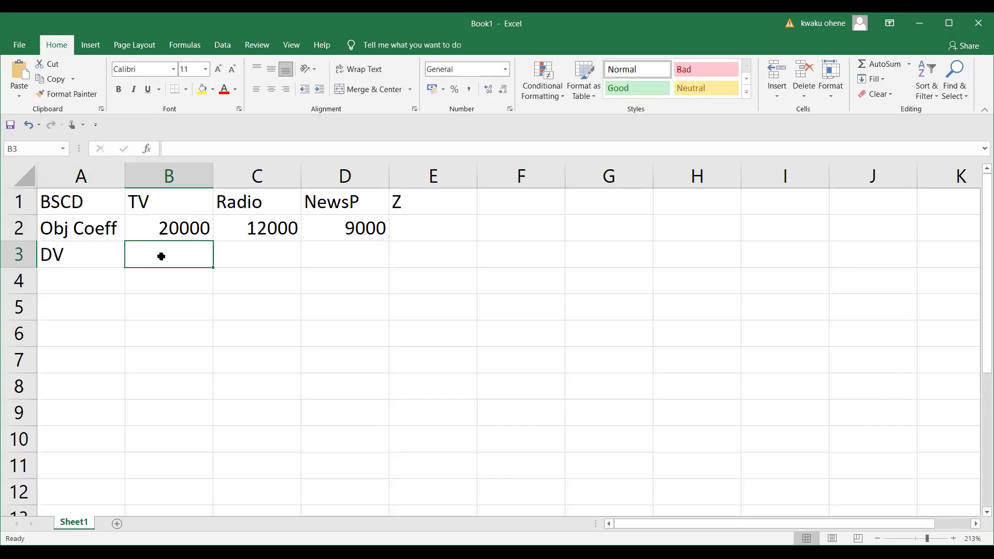
text(0)
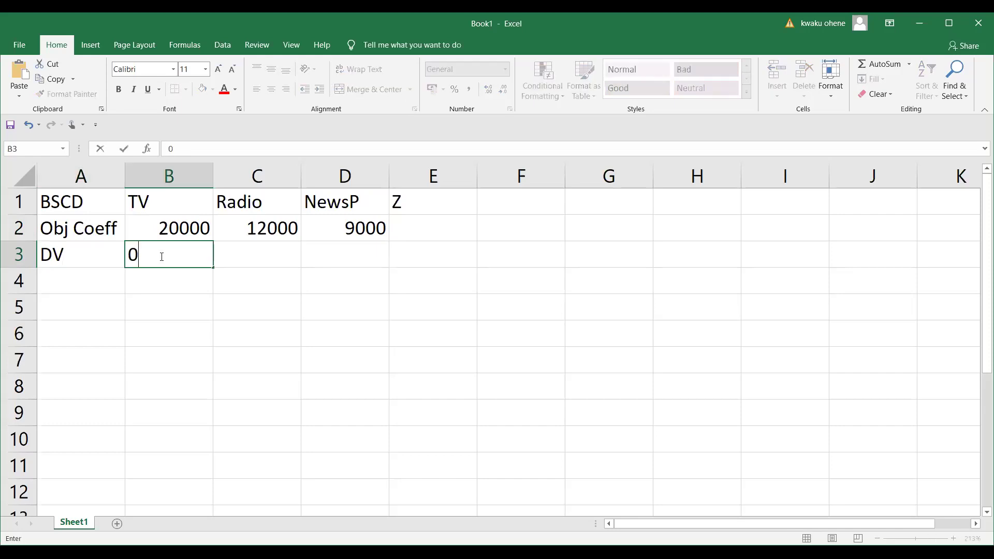
key(Tab)
text(0)
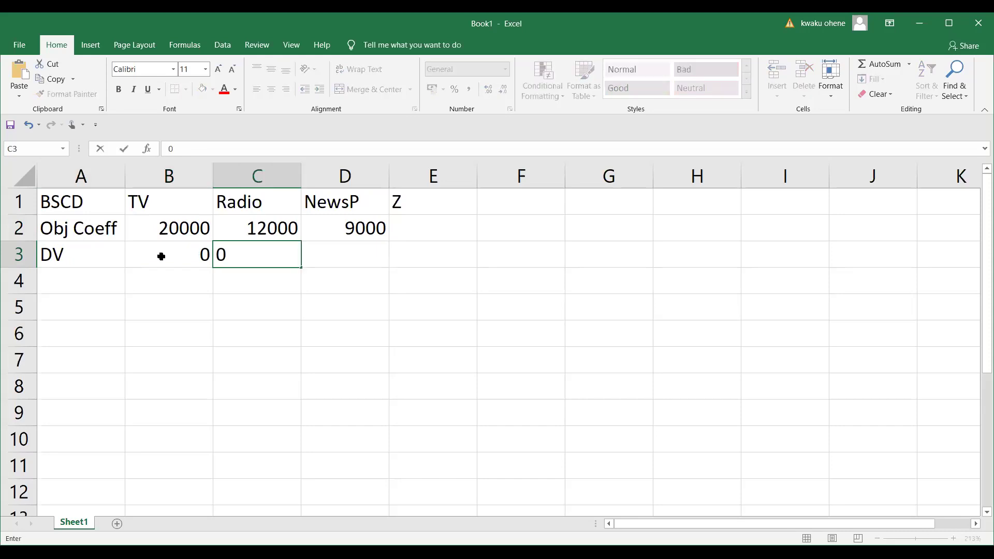
key(Tab)
text(0)
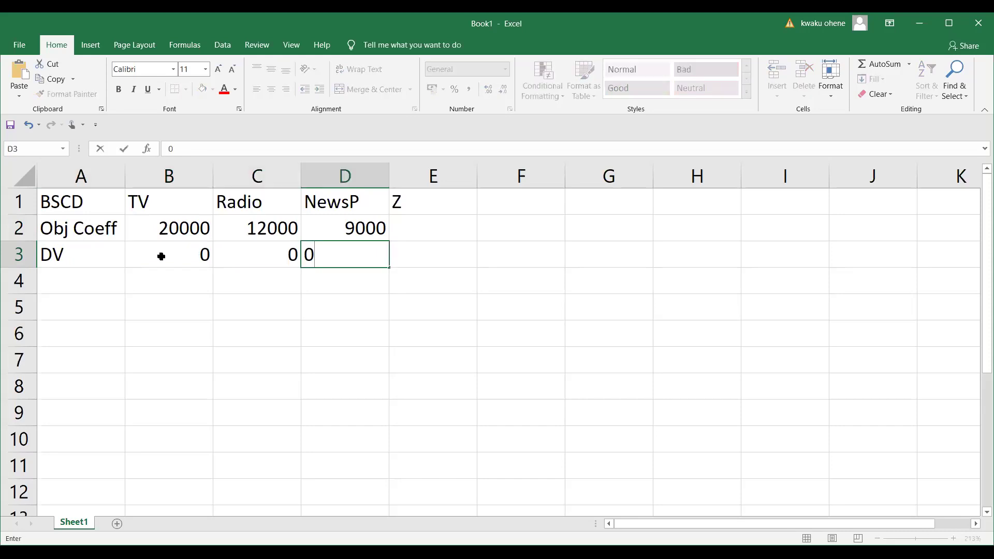
key(Tab)
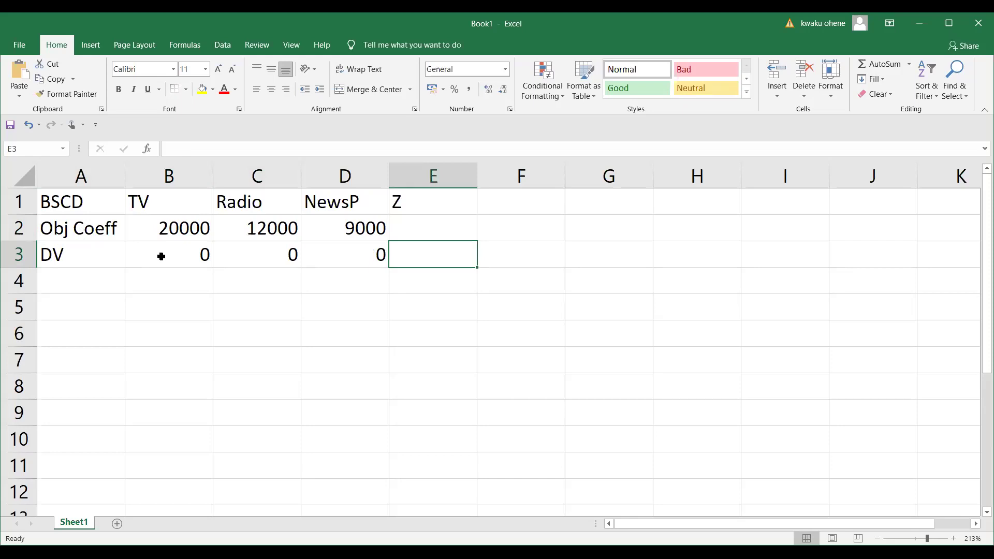
Examine the objective coefficient and decision variable cells of TV, Radio and NewsP pair by pair
click(418, 231)
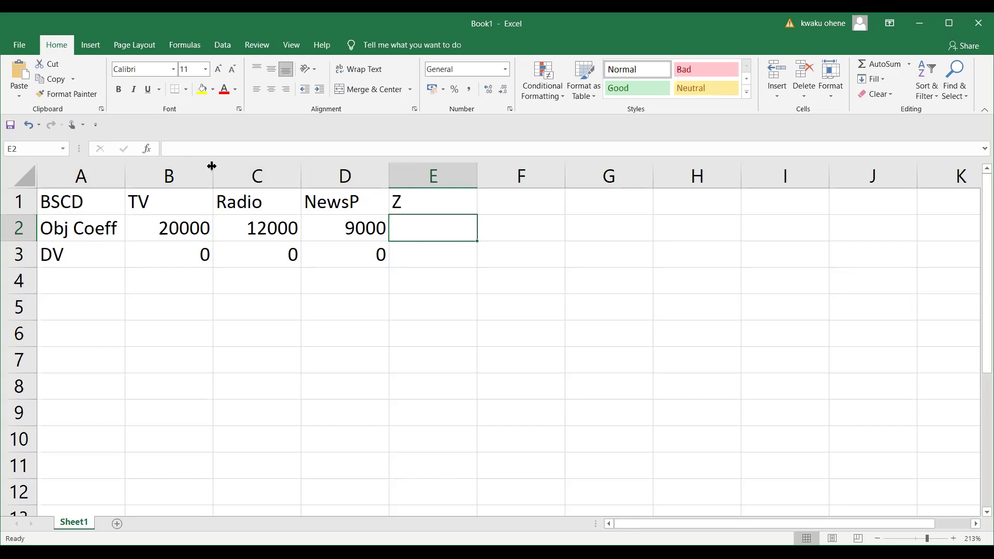
click(181, 231)
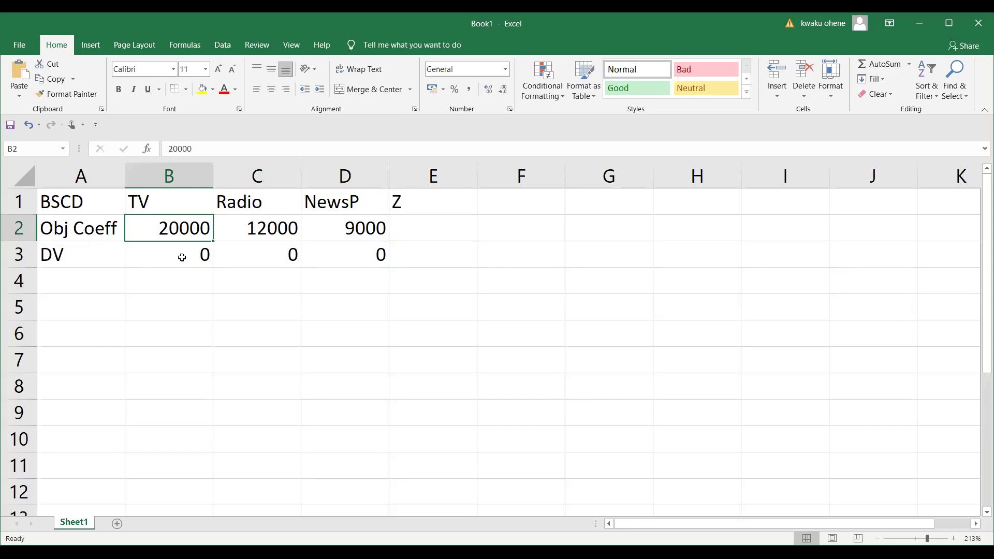
click(181, 257)
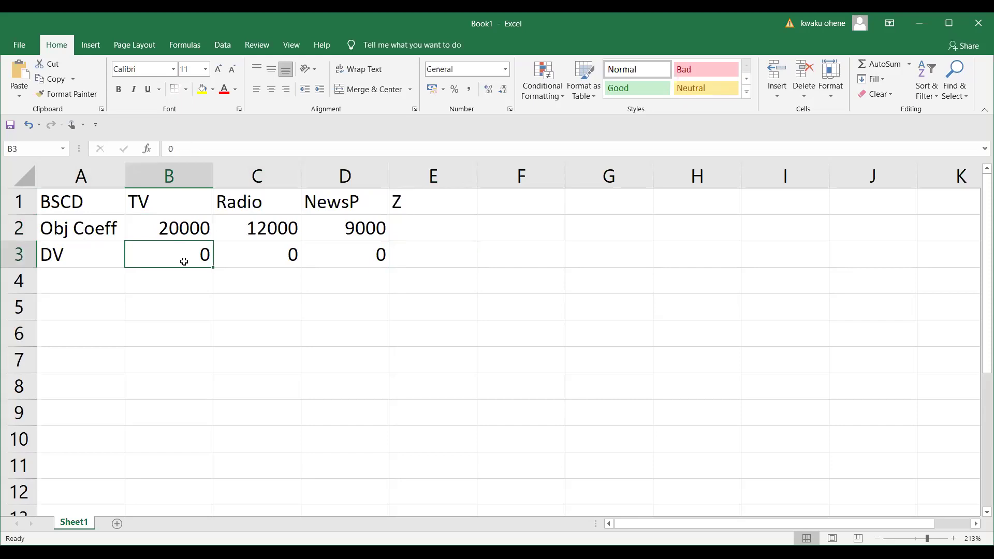
click(265, 232)
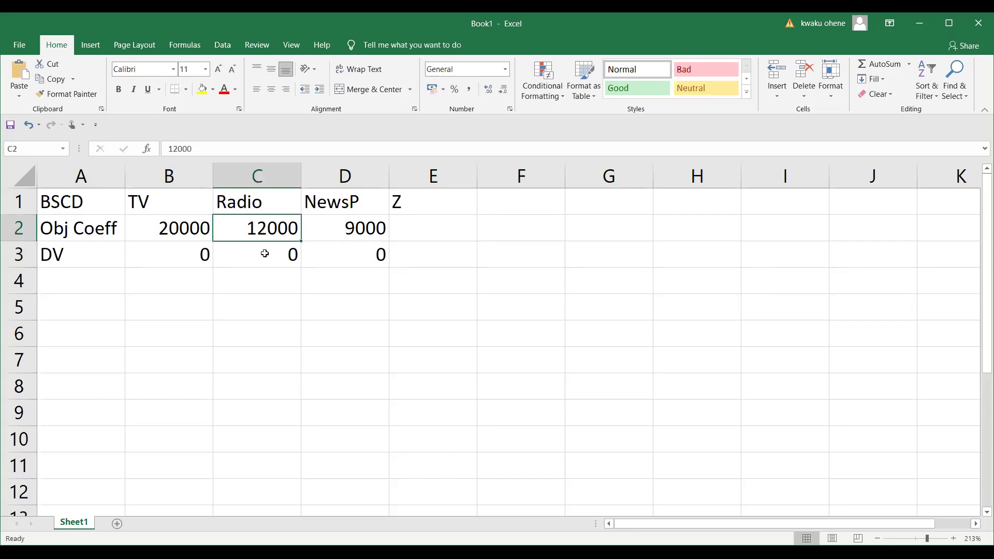
click(264, 253)
click(337, 230)
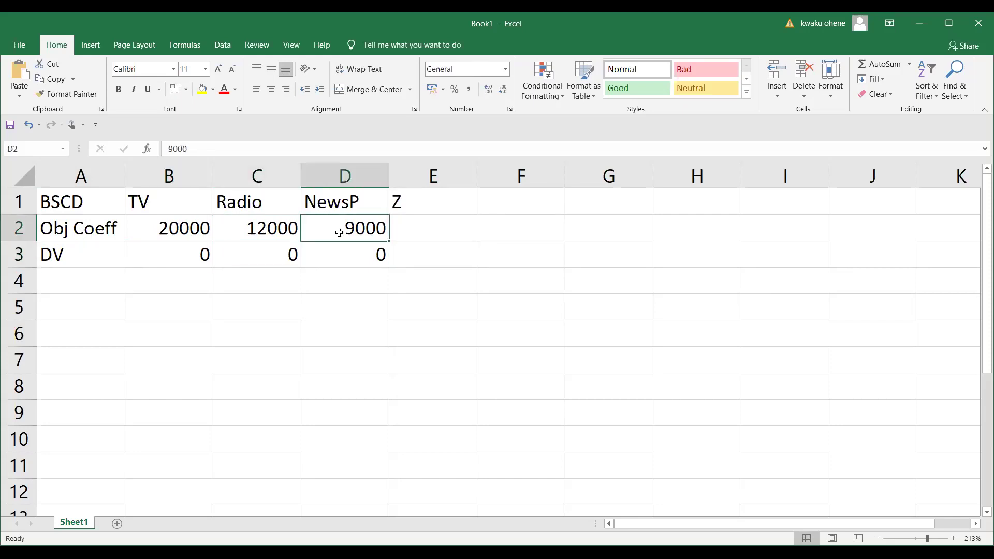
click(341, 256)
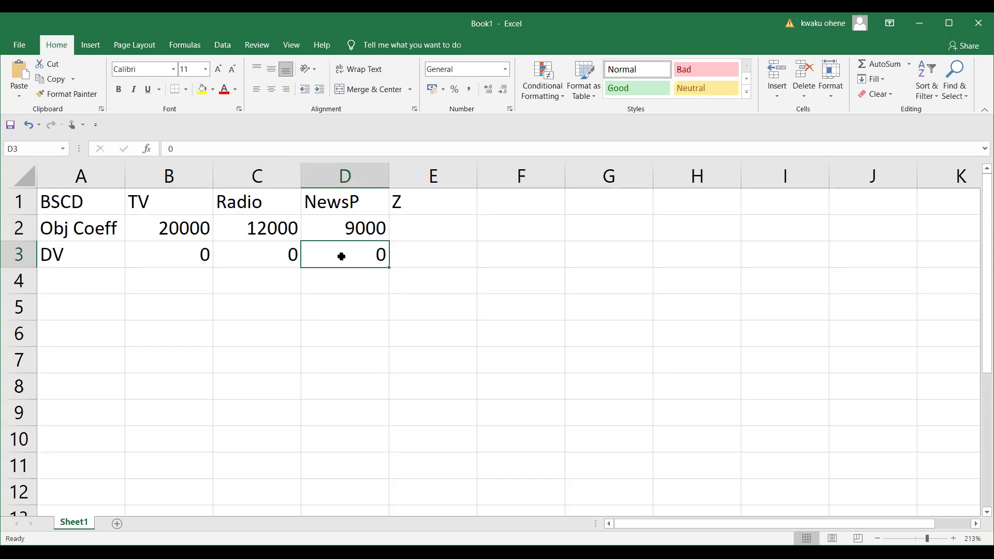
Enter the Z formula =B2*$B$3+C2*$C$3+D2*$D$3 in cell E2, with absolute references to the decision variable cells
click(409, 235)
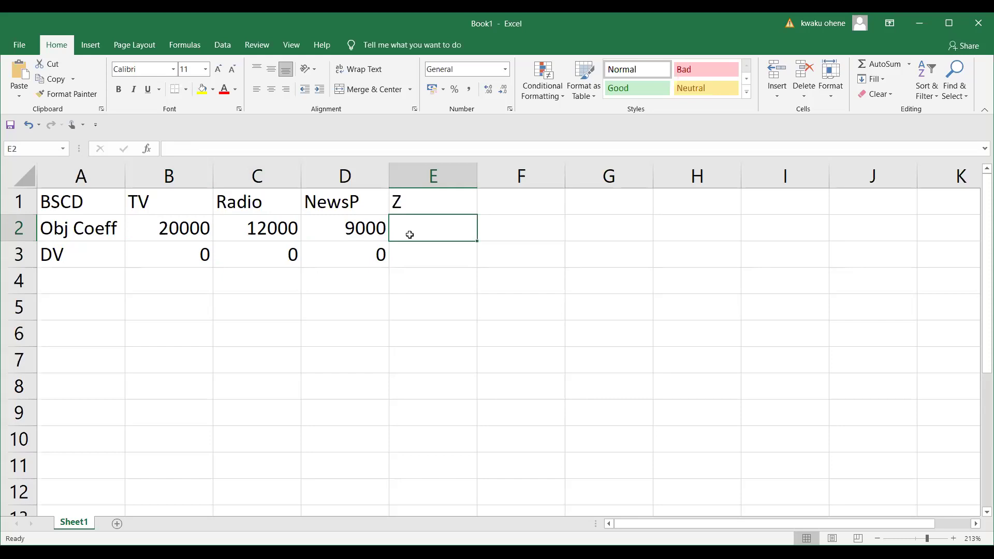
text(=)
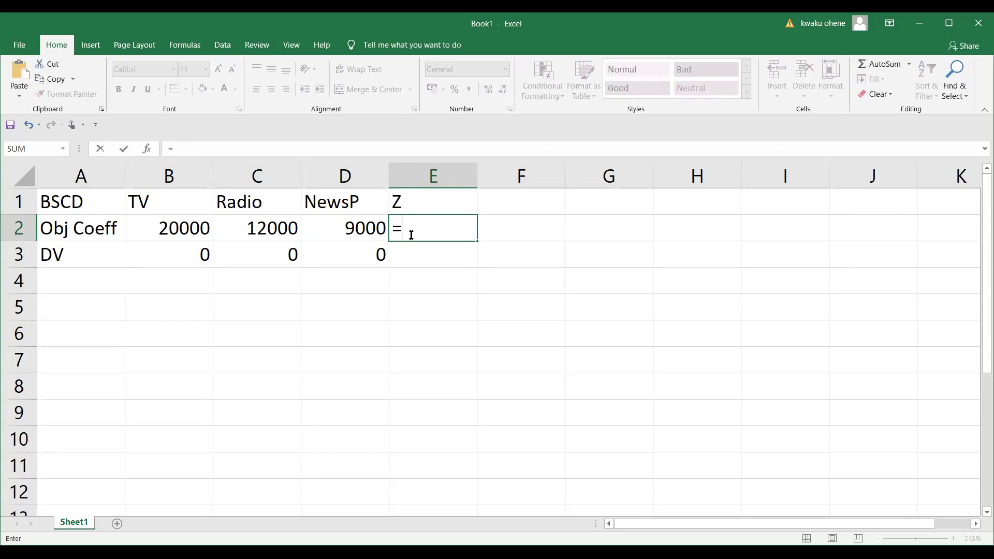
click(182, 228)
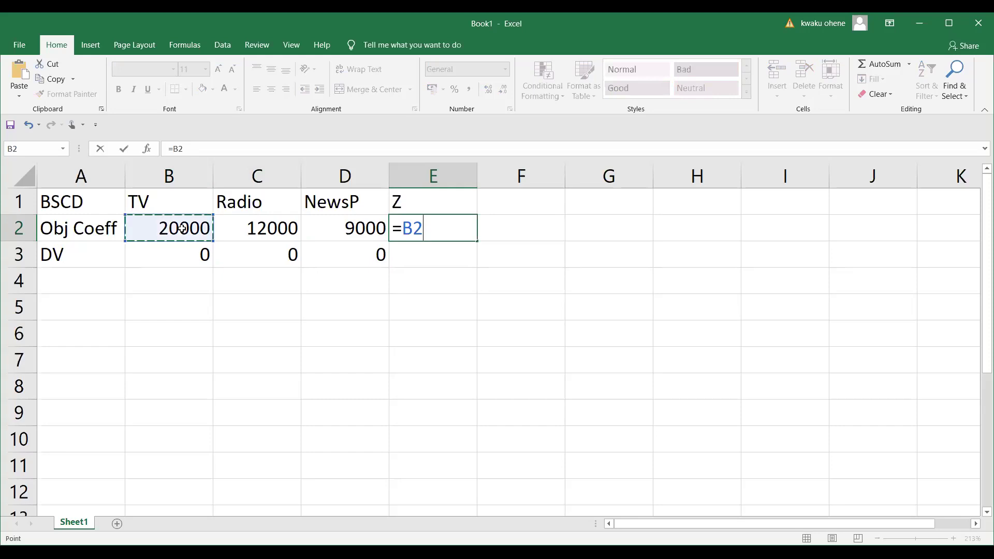
text(*)
click(182, 255)
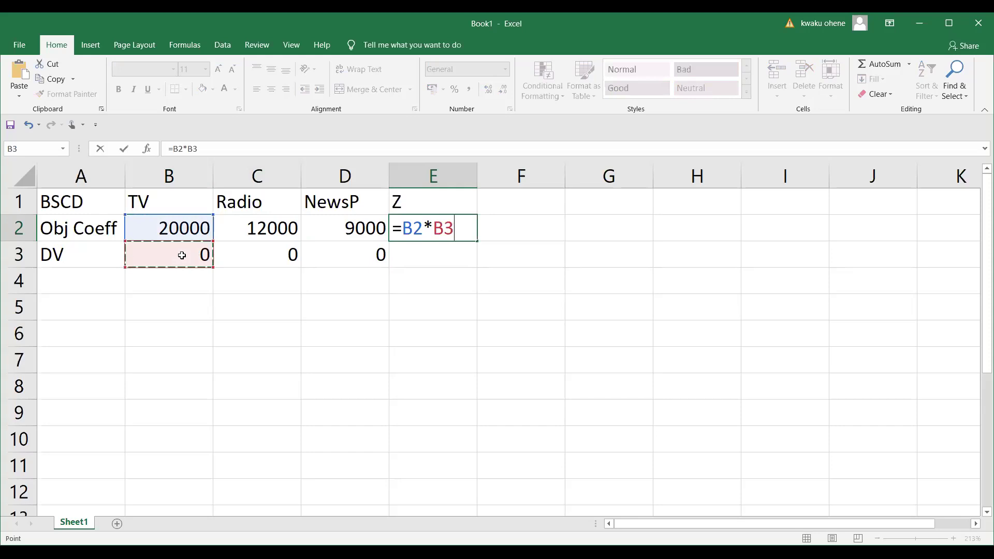
key(F4)
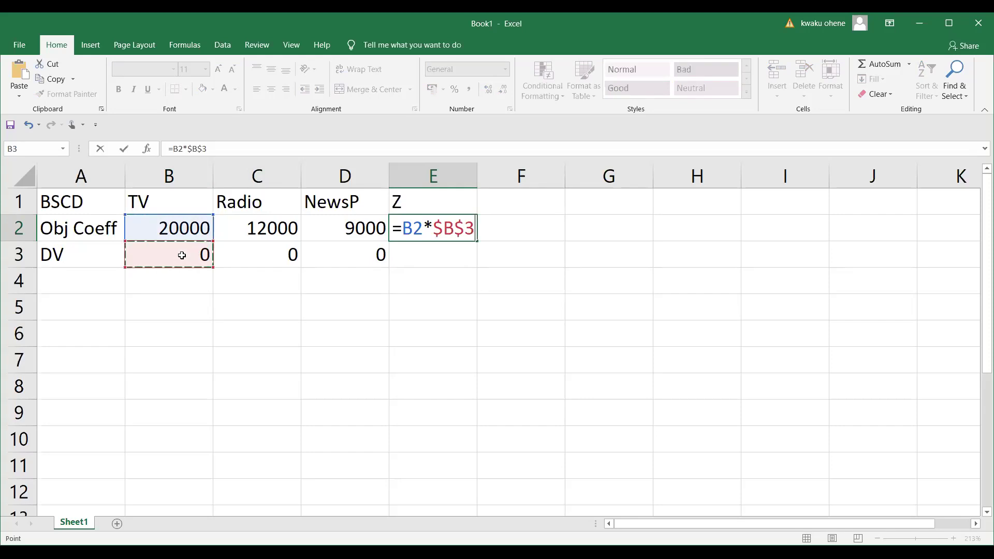
text(+)
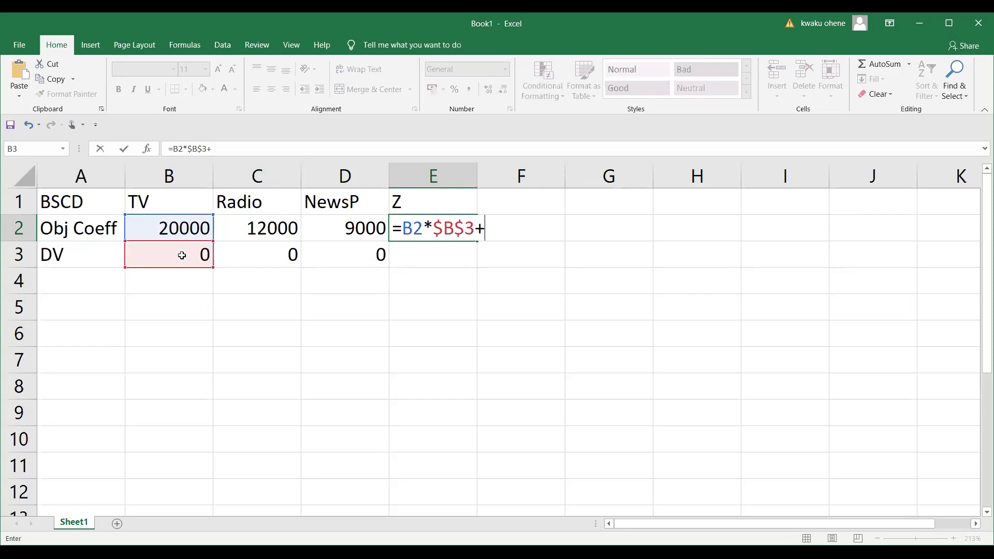
click(251, 230)
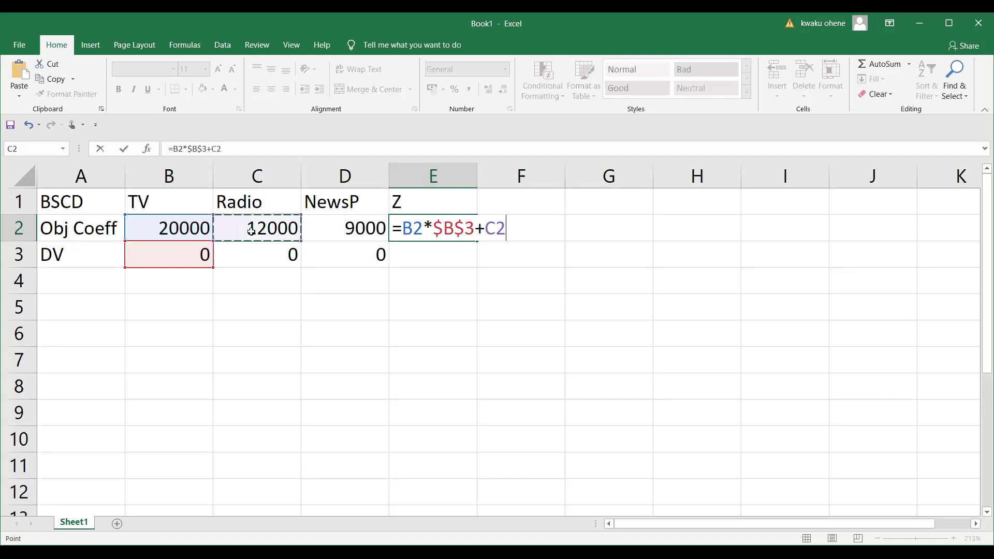
text(*)
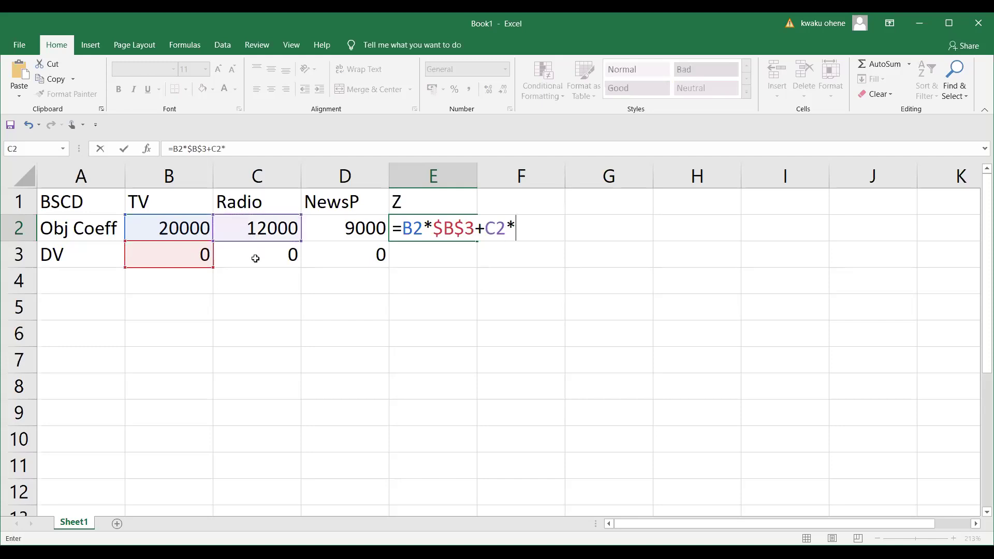
click(255, 259)
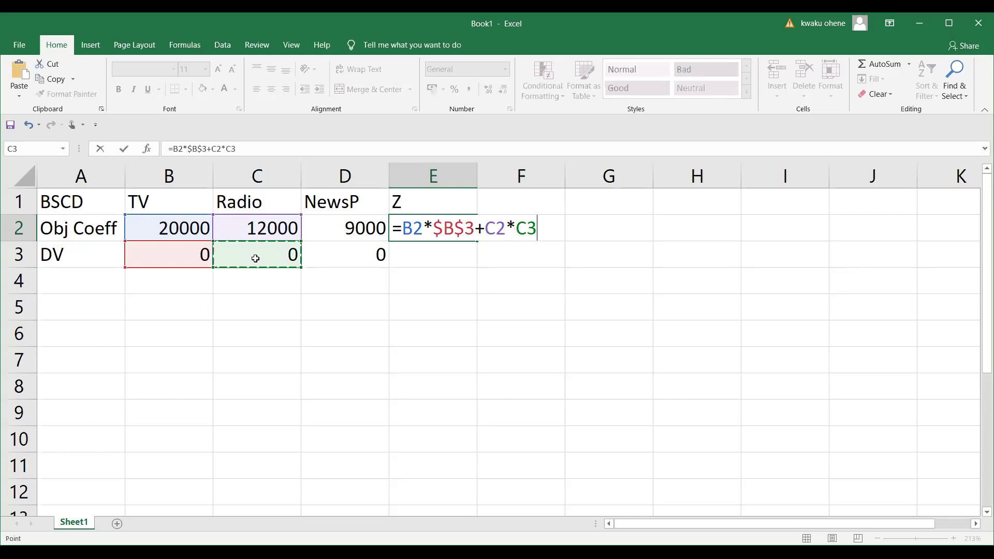
key(F4)
text(+)
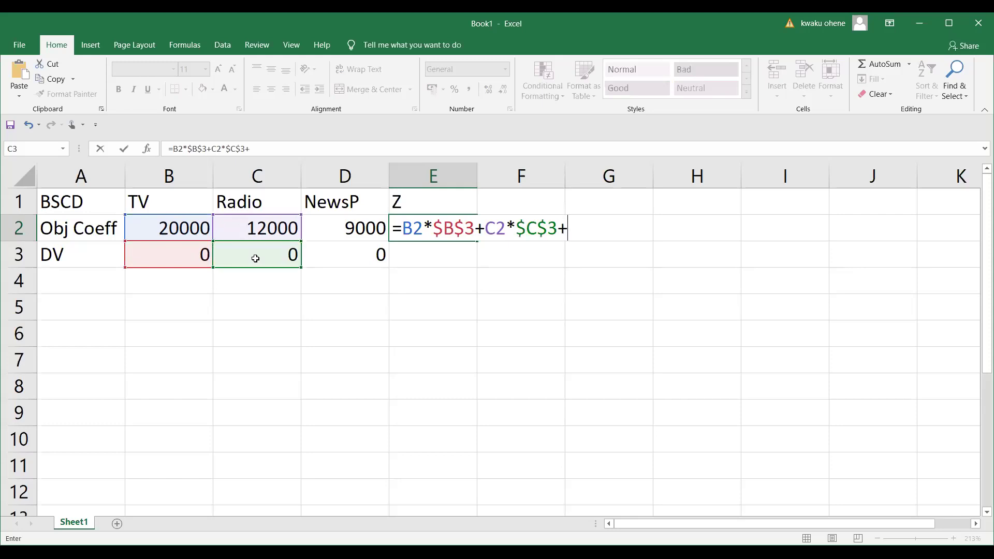
click(358, 223)
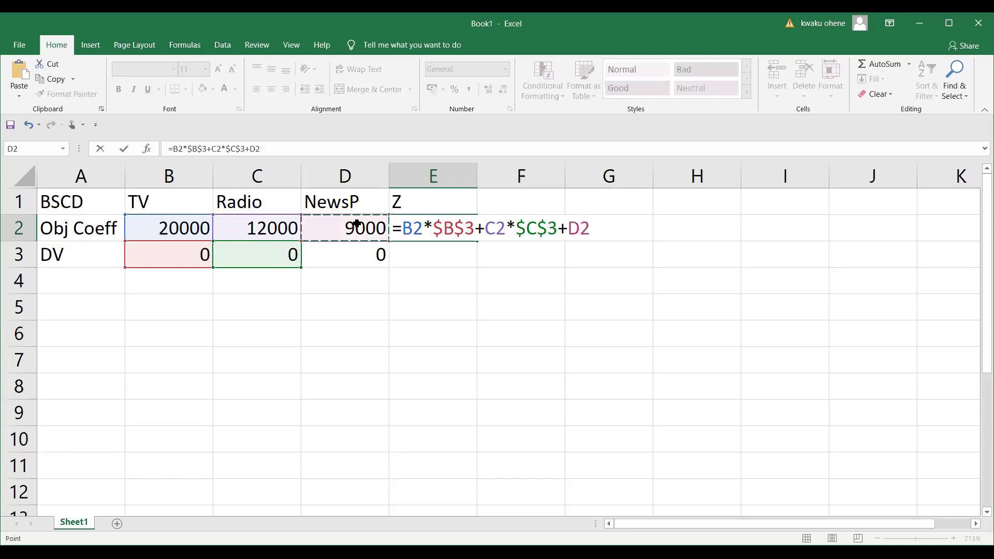
text(*)
click(339, 257)
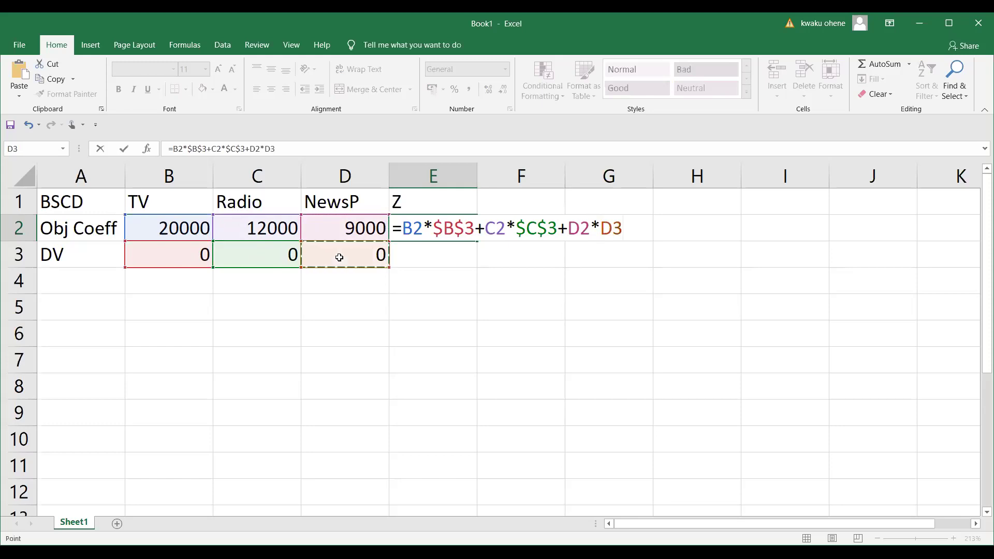
key(F4)
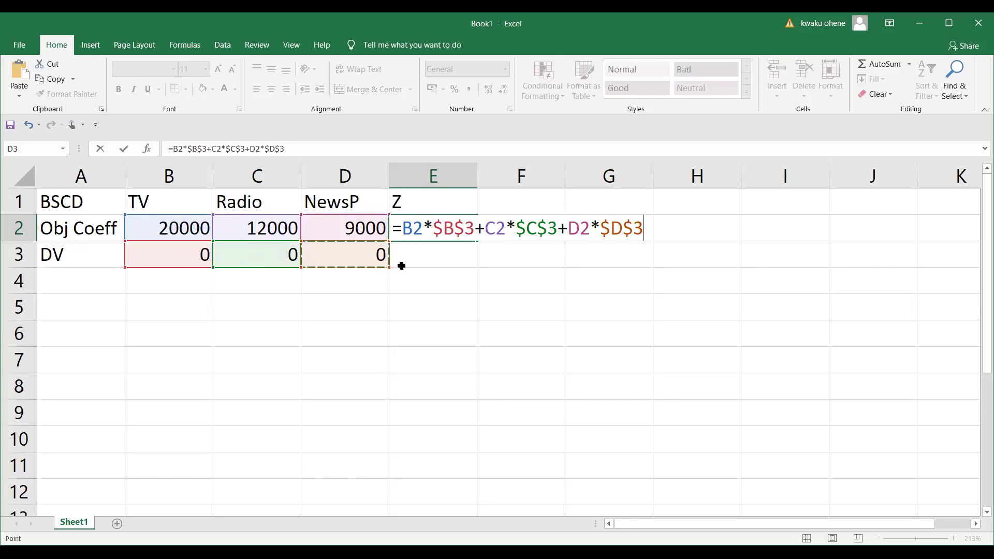
key(Return)
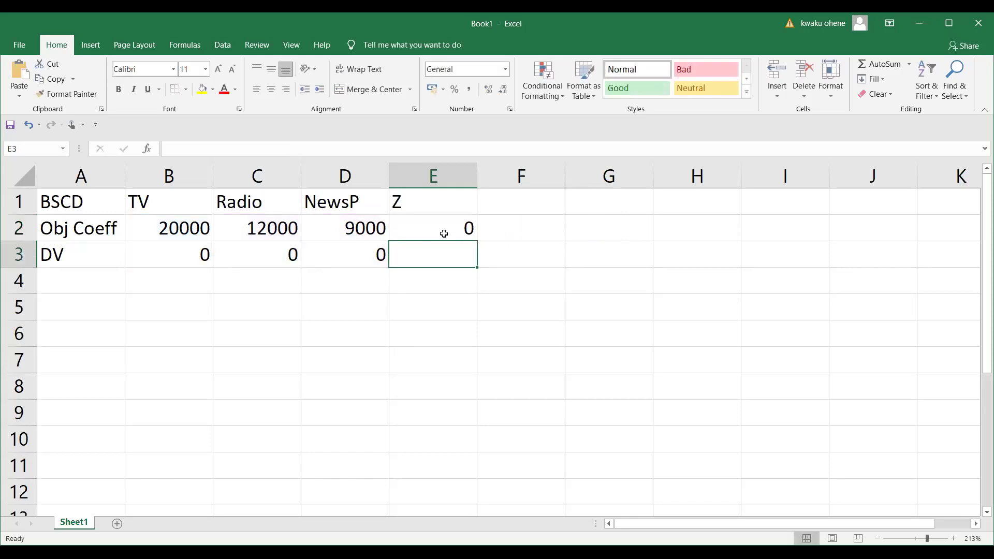
Color the Z result in E2 red and the decision variable values in B3:D3 green
click(444, 234)
click(224, 89)
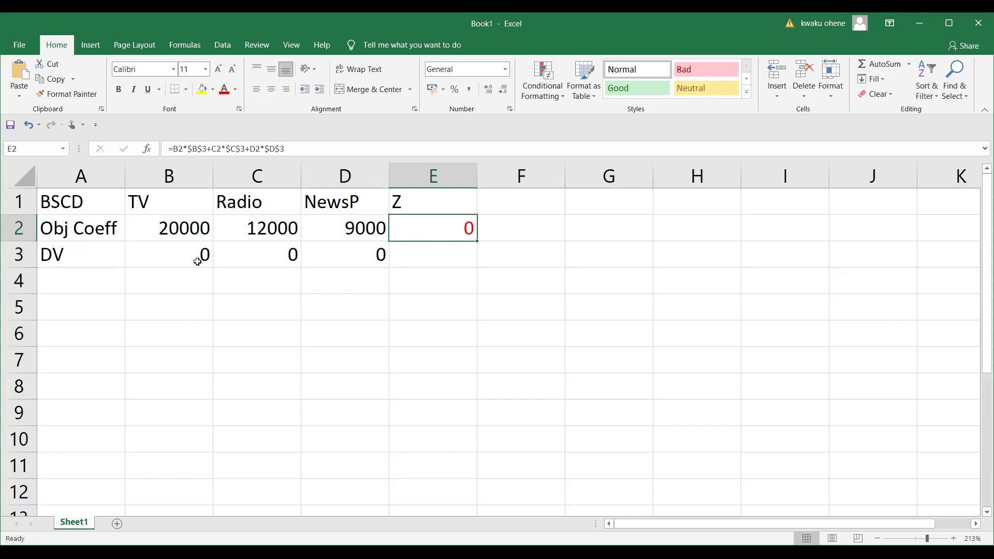
drag(182, 251, 343, 257)
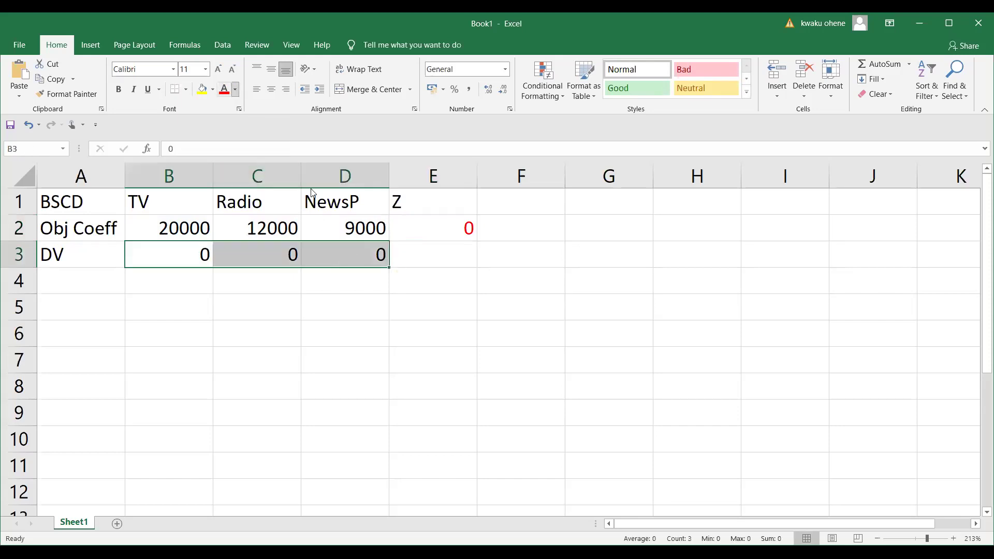
click(235, 89)
click(278, 205)
click(306, 263)
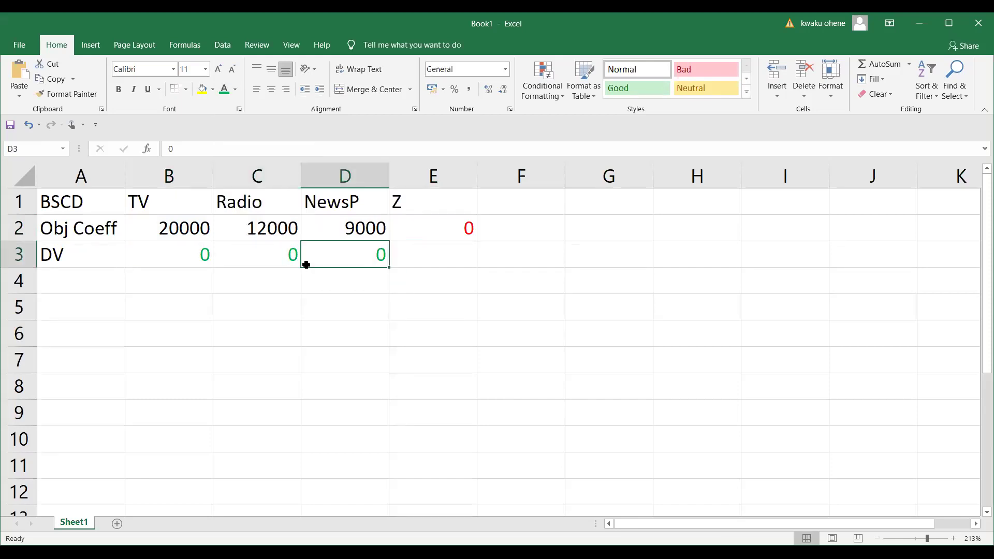
Label cell A4 as Constraints and widen column A to fit its contents
click(76, 284)
text(Conts)
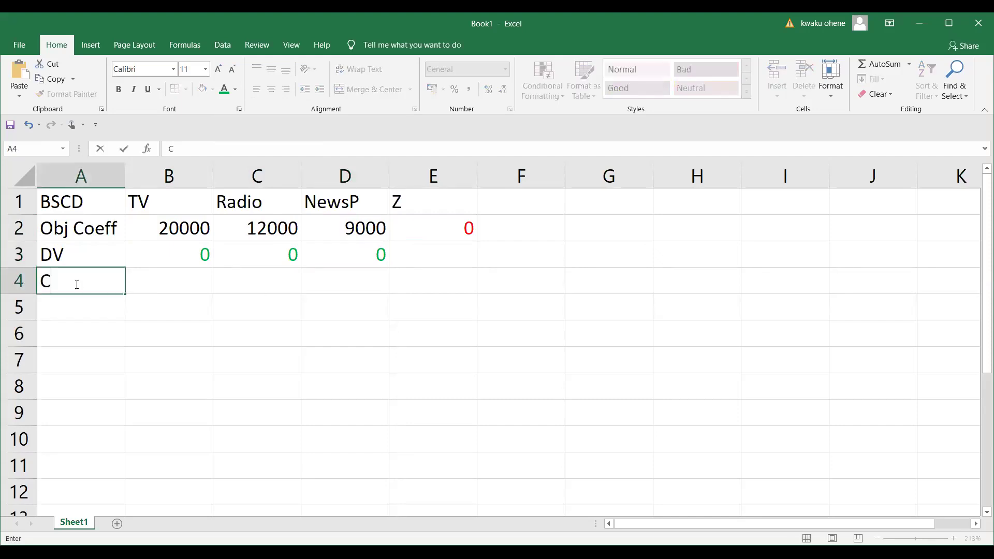
key(BackSpace)
key(BackSpace)
text(straints)
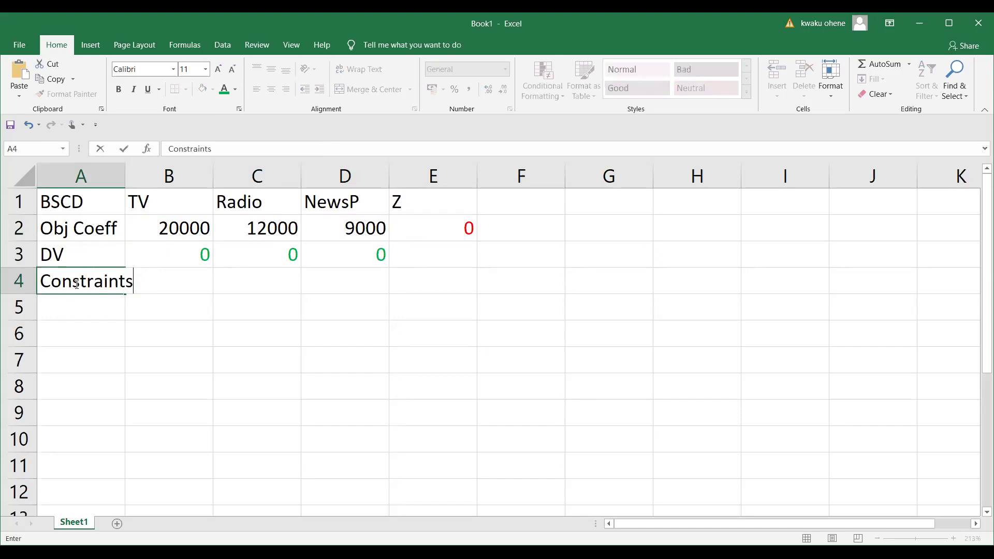
click(122, 175)
double_click(124, 175)
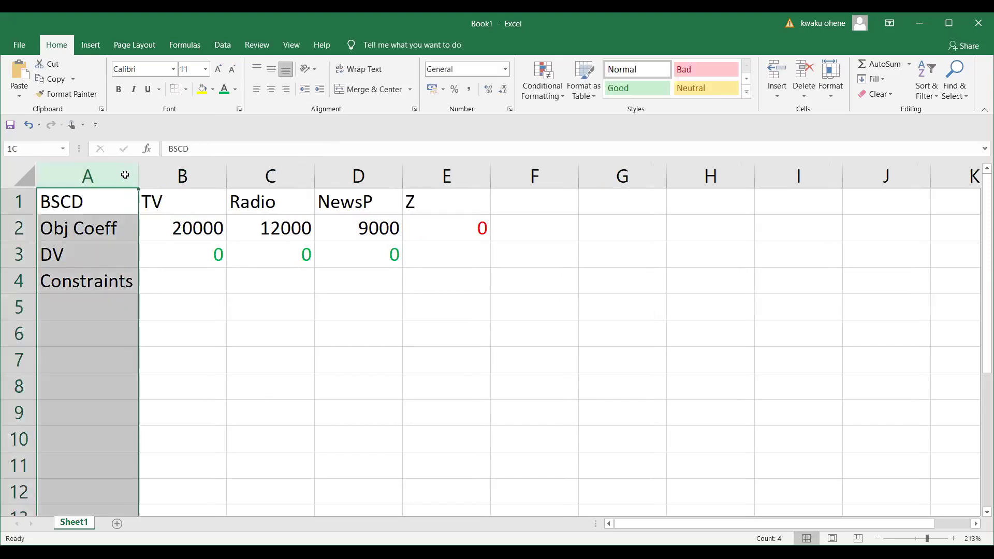
click(195, 285)
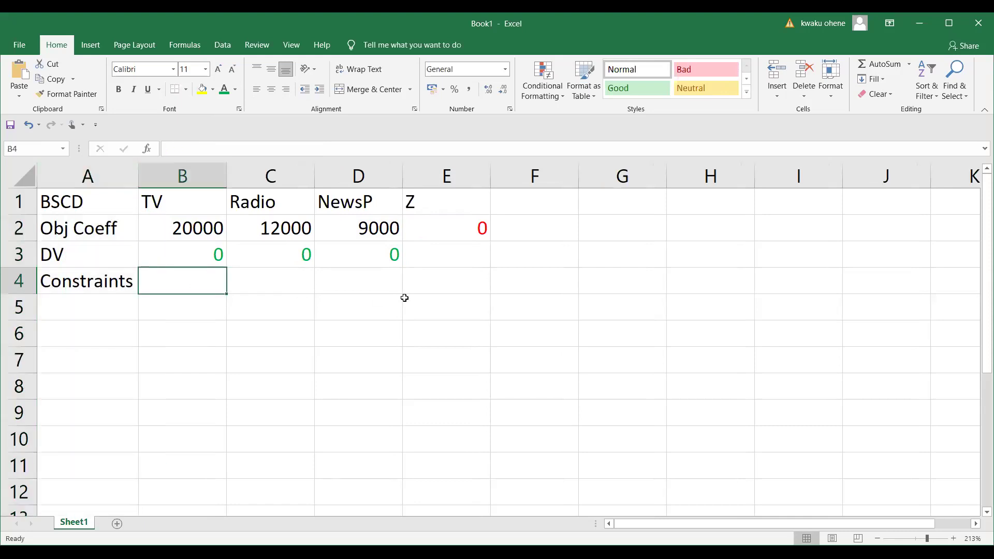
Add the headings LHS, Sign and RHS in cells E4, F4 and G4 of the Constraints row
click(445, 281)
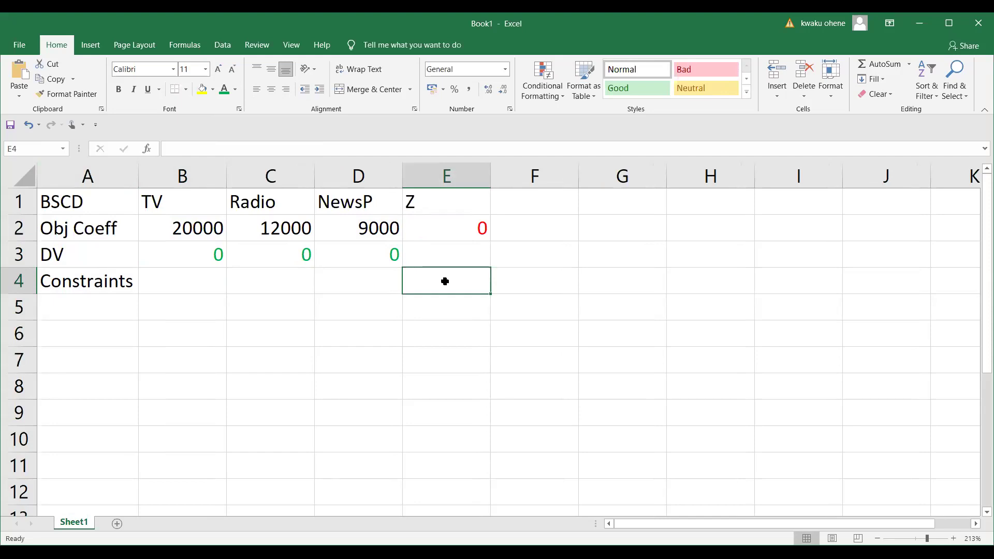
text(LHS)
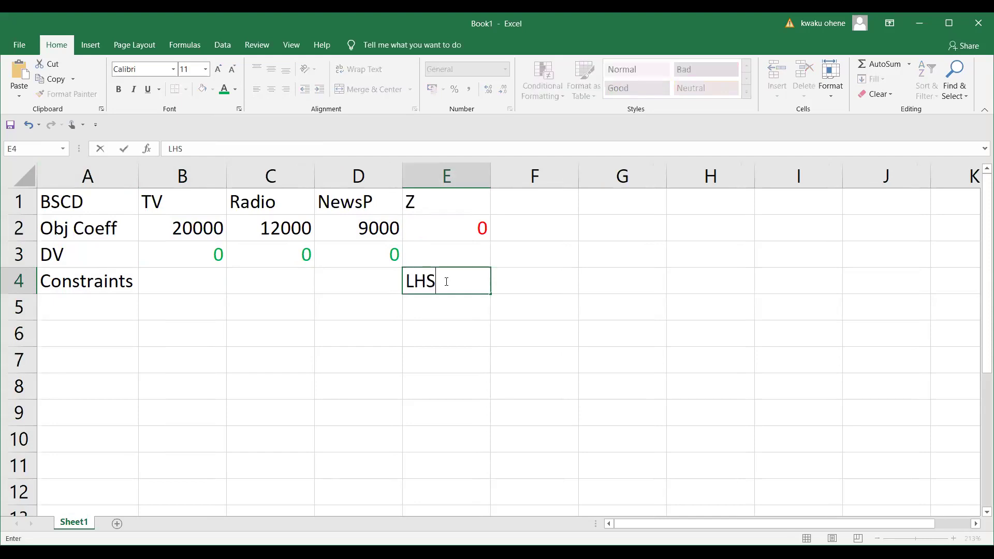
key(Tab)
text(Sign)
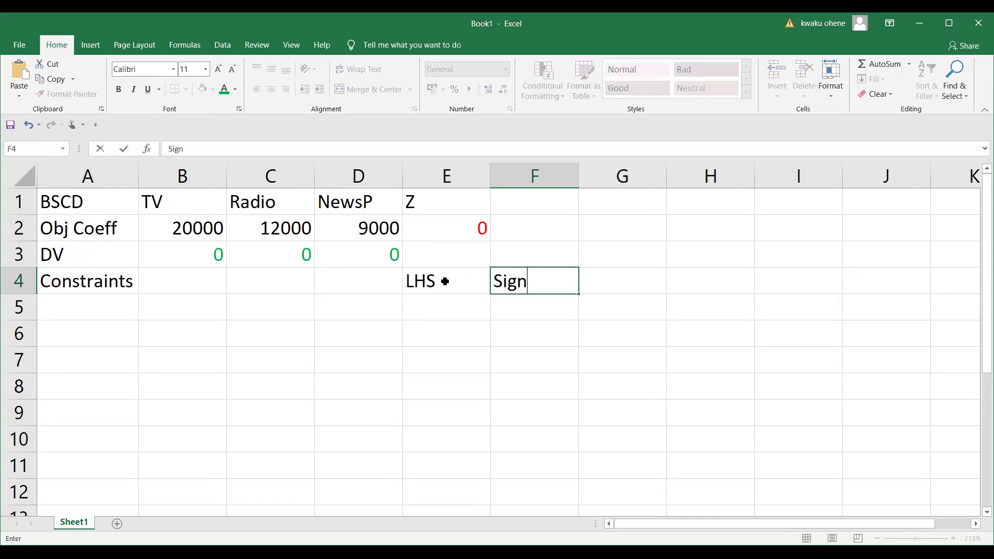
key(Tab)
text(RHS)
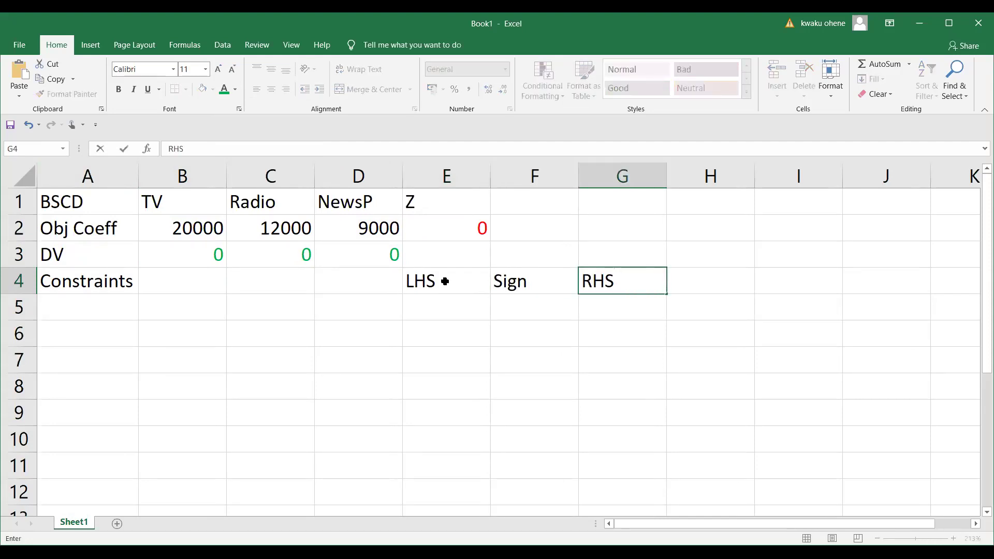
click(436, 325)
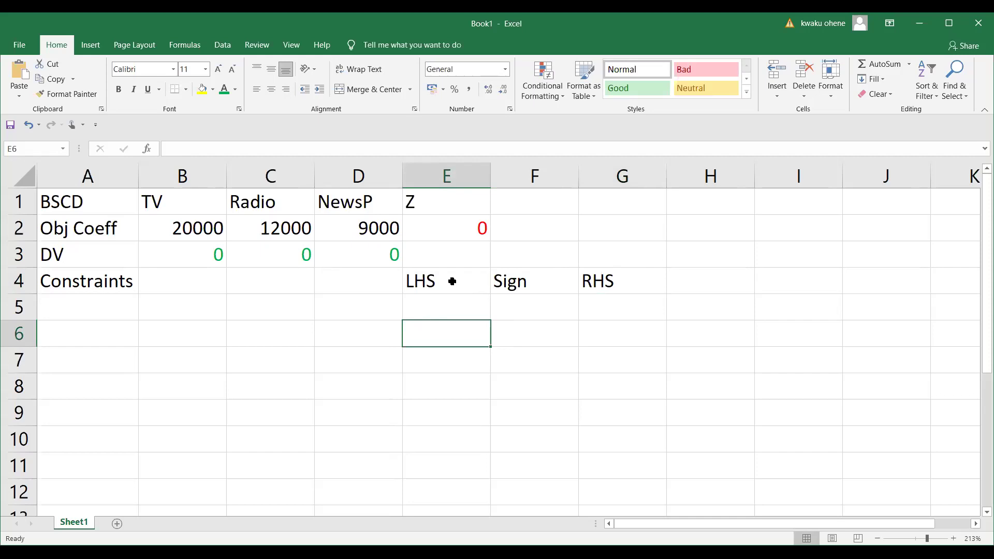
click(452, 281)
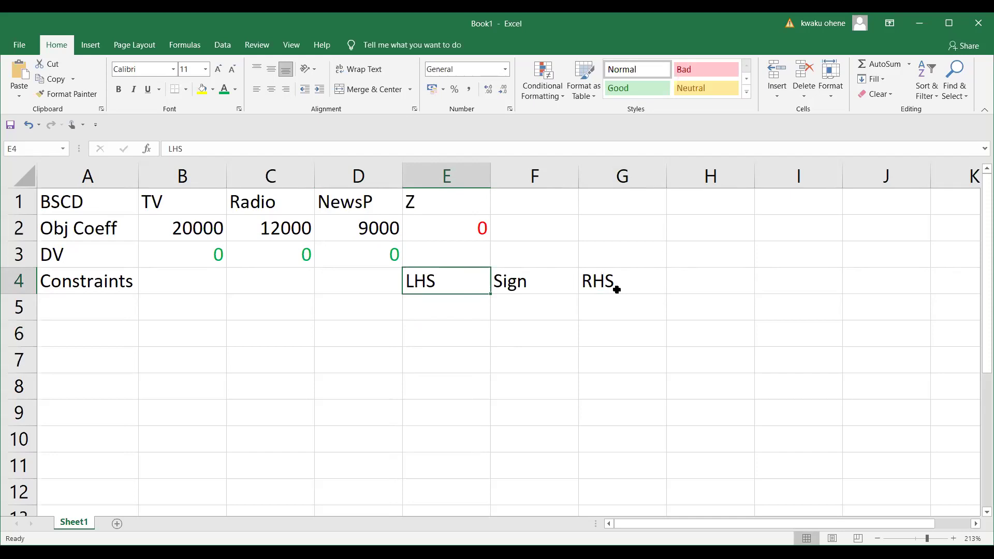
click(500, 299)
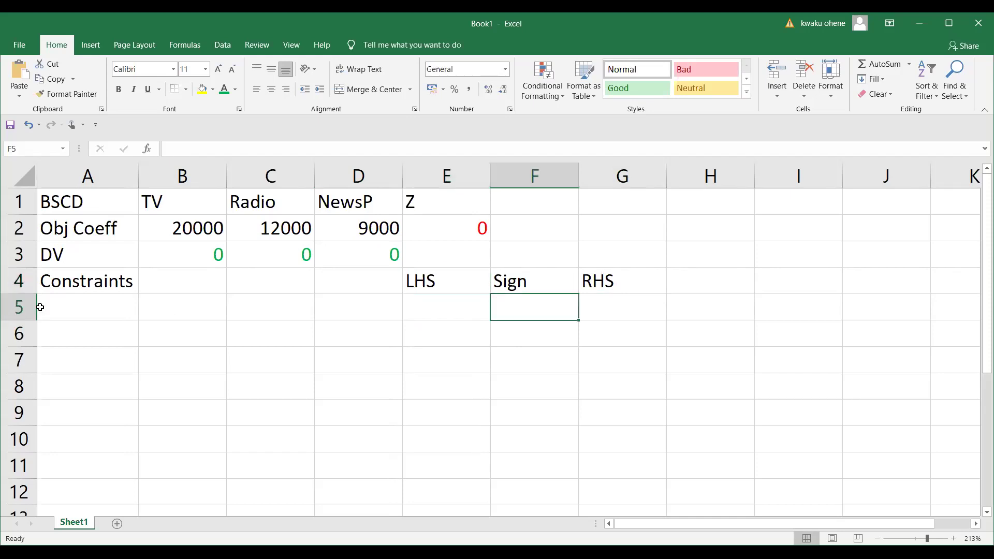
List the constraint labels C1, C2, C3, C4 and C5 in cells A5 to A9 below Constraints
click(79, 305)
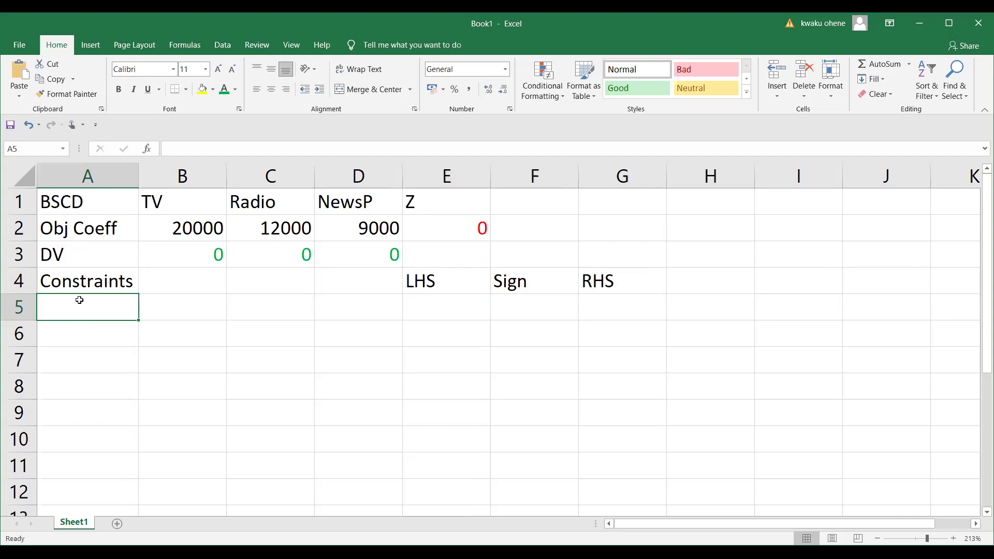
text(C)
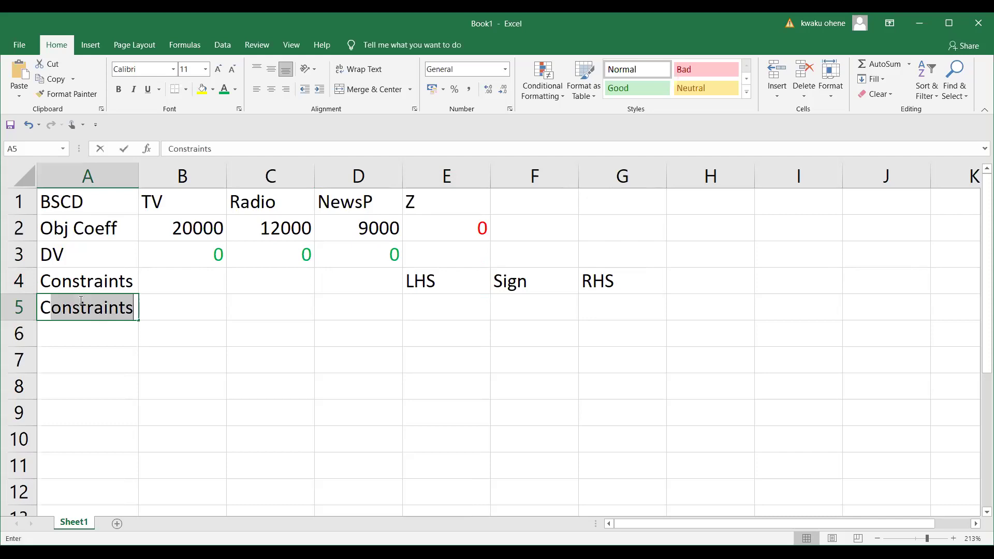
text(1)
key(Return)
text(C)
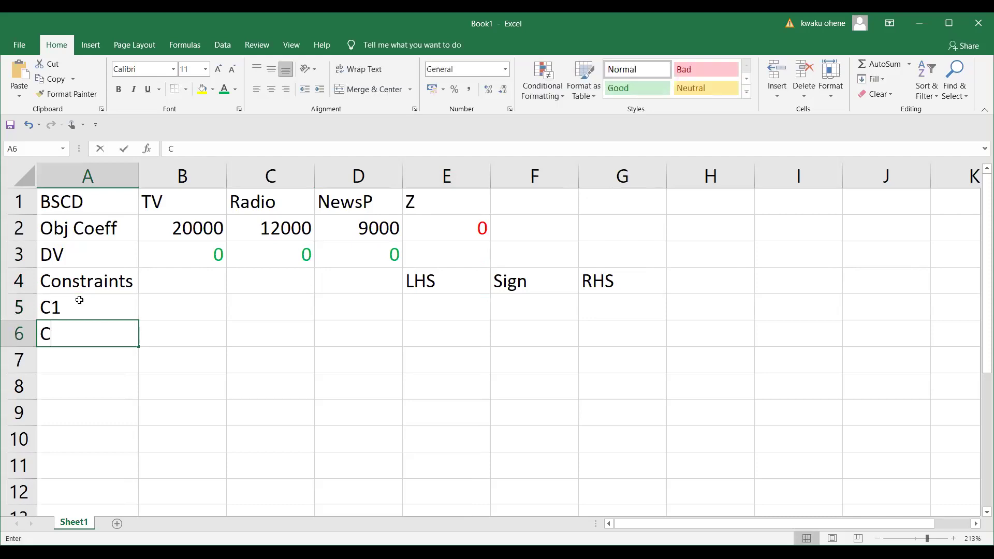
text(2)
key(Return)
text(C3)
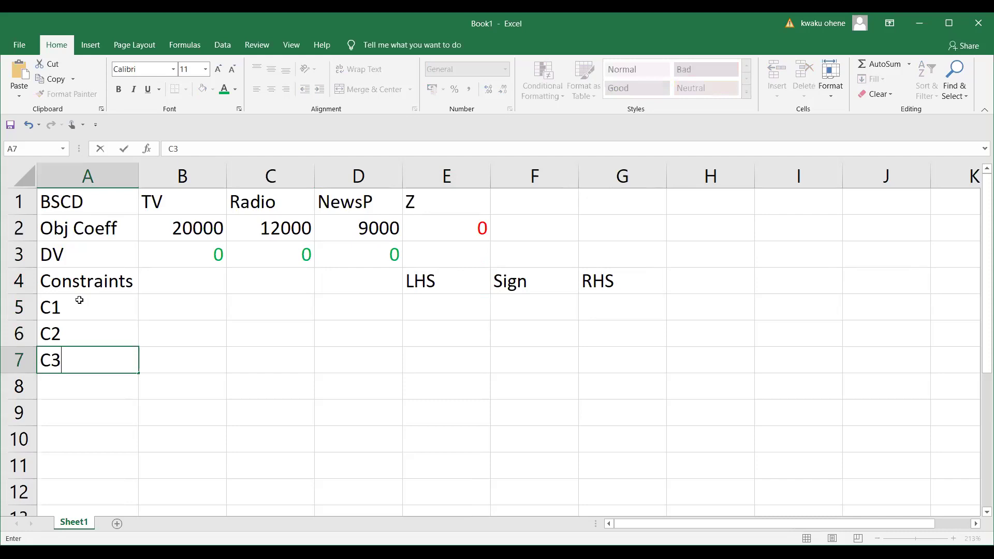
key(Return)
text(C4e)
key(BackSpace)
key(Return)
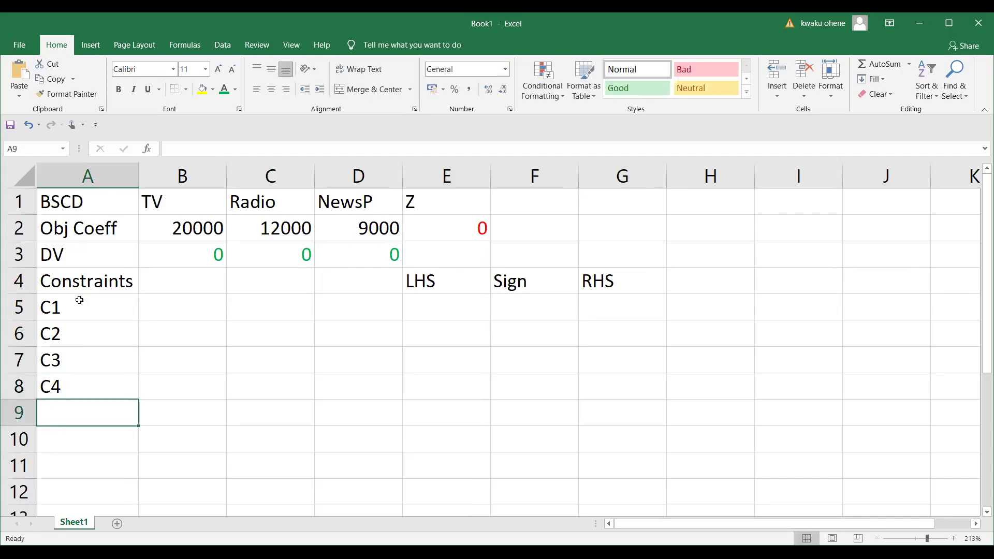
text(C5)
click(156, 326)
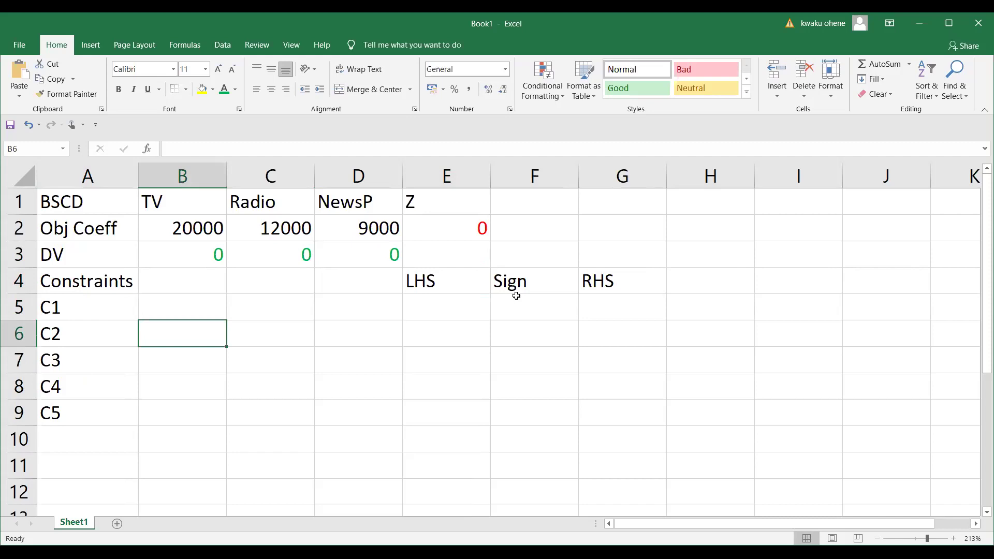
Check the inequality sign of each constraint on the formulation slide, then return to Excel with F5 selected
key(Up)
key(Right)
key(Right)
key(Right)
key(Right)
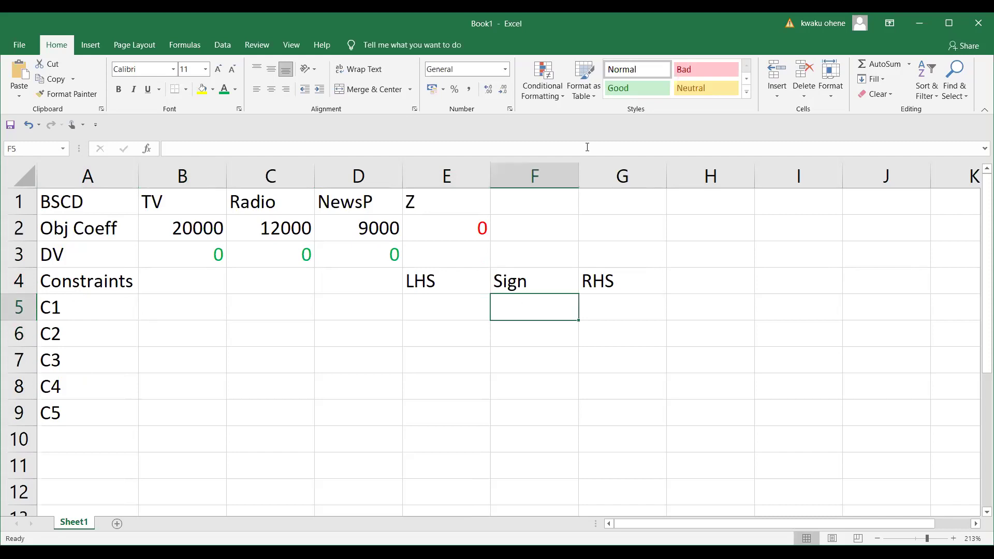
key(alt+Tab)
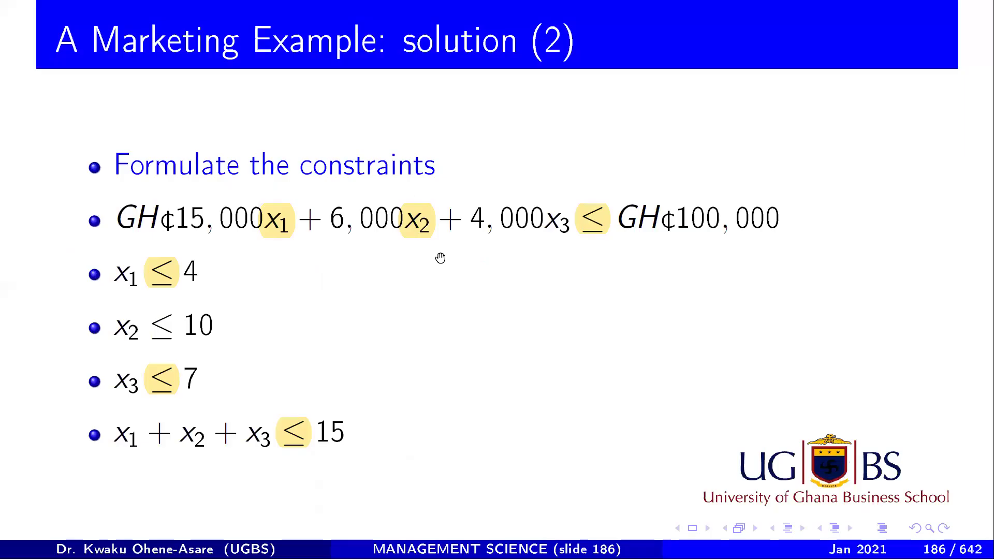
click(594, 222)
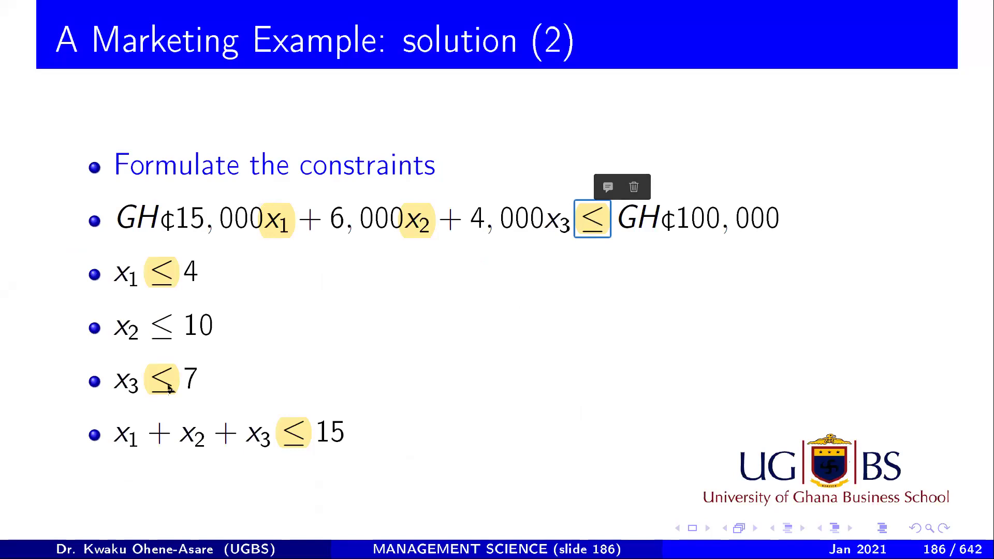
key(Tab)
key(Tab)
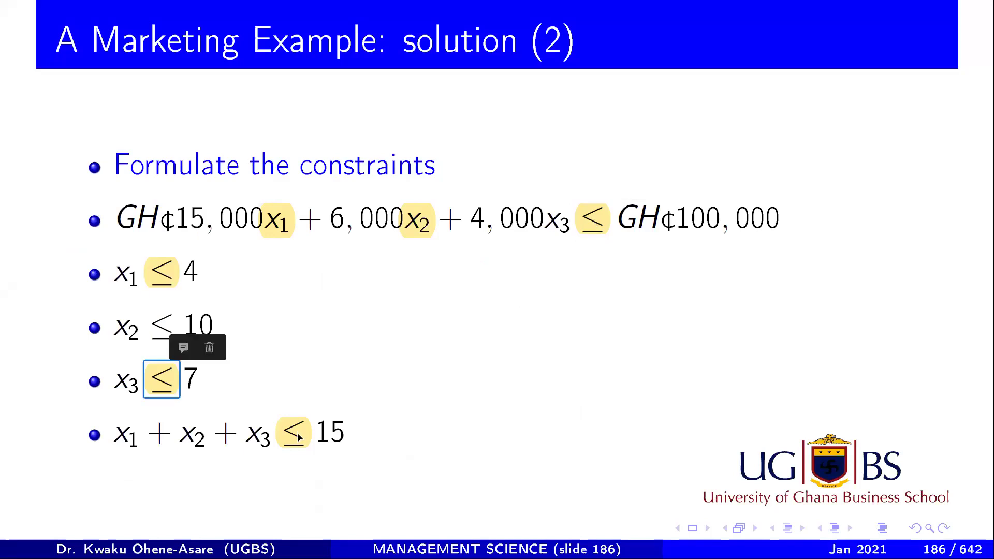
click(300, 437)
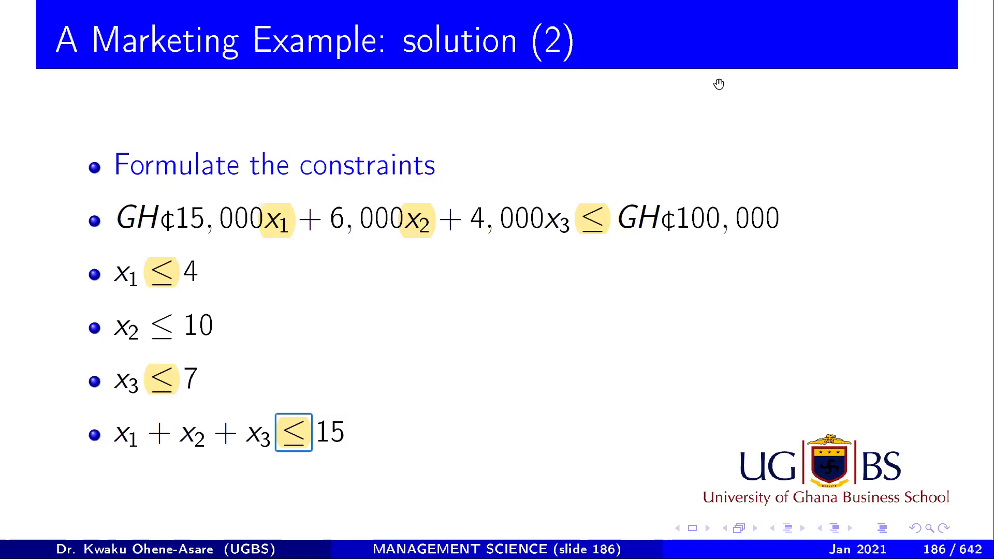
key(alt+Tab)
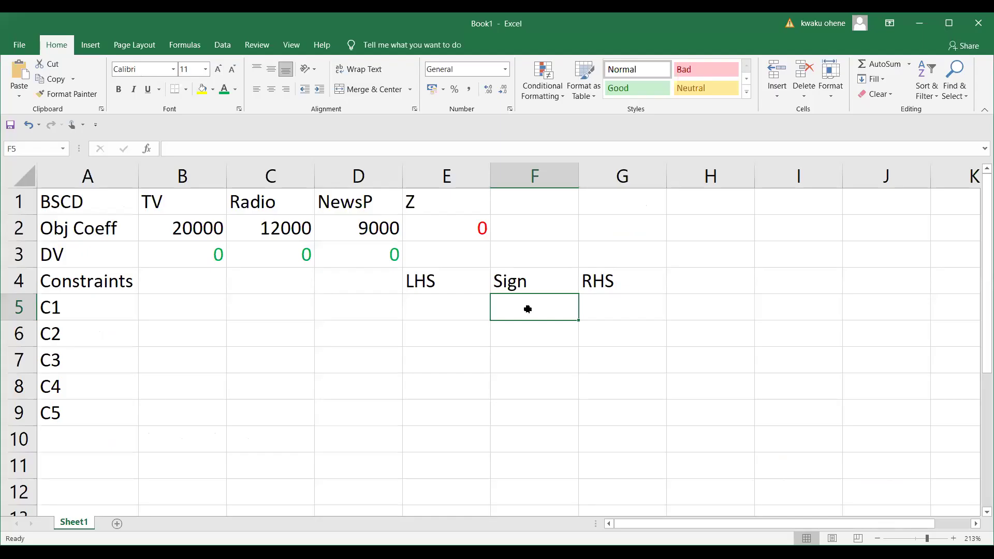
Enter <= as the sign for C1 in F5 and fill it down to F9 for the remaining constraints
text(<)
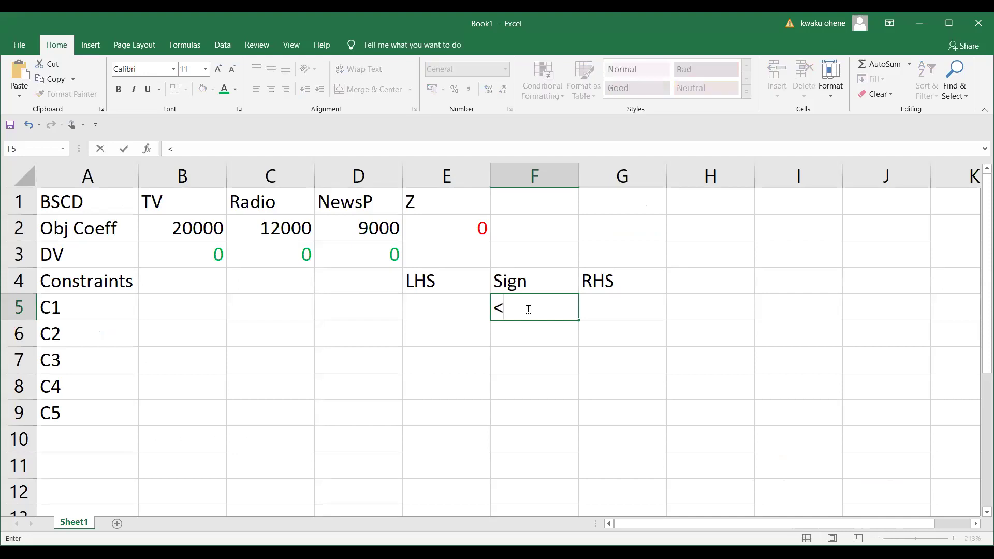
text(=)
drag(567, 434, 566, 433)
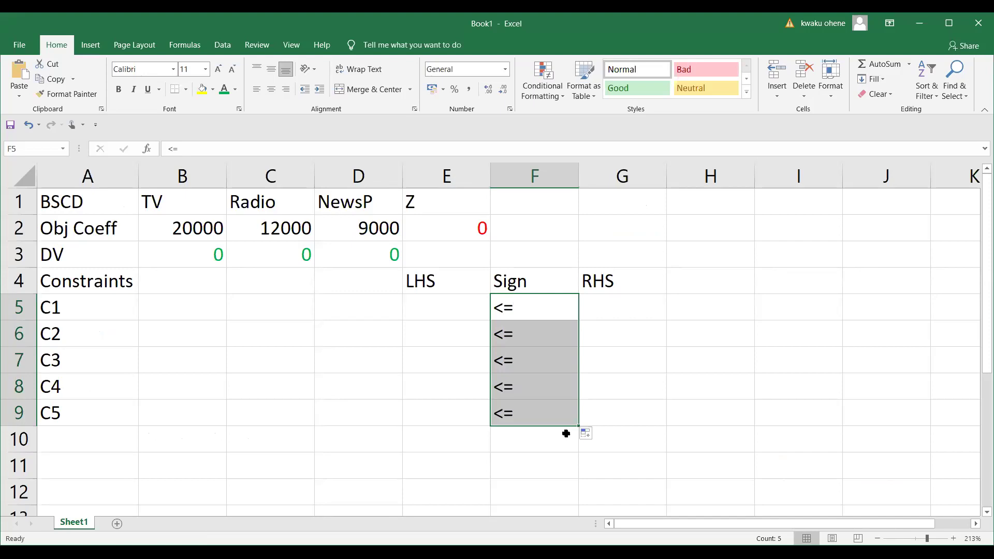
Check the first constraint's limit on the slide and enter 100000 as the RHS of C1 in G5
click(623, 304)
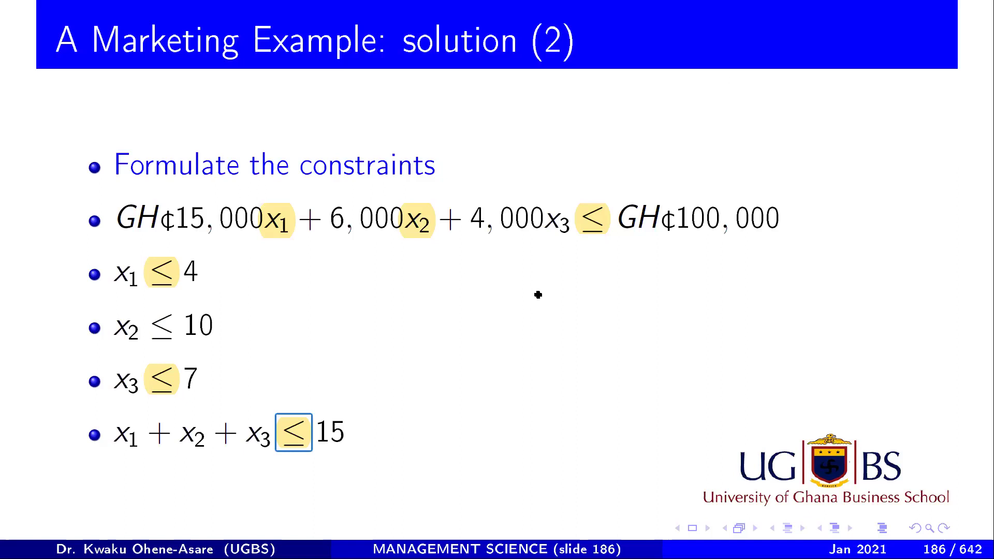
key(alt+Tab)
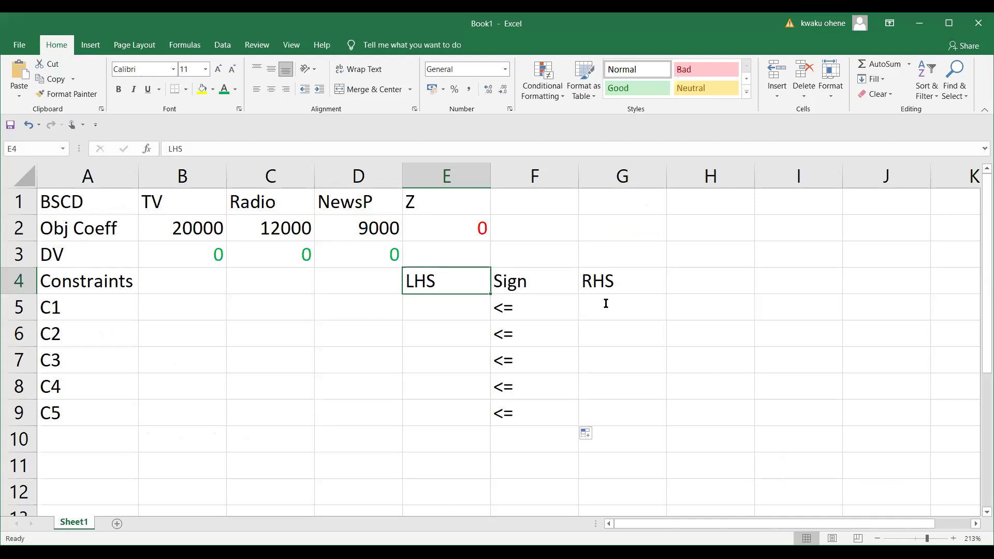
click(606, 303)
text(100000)
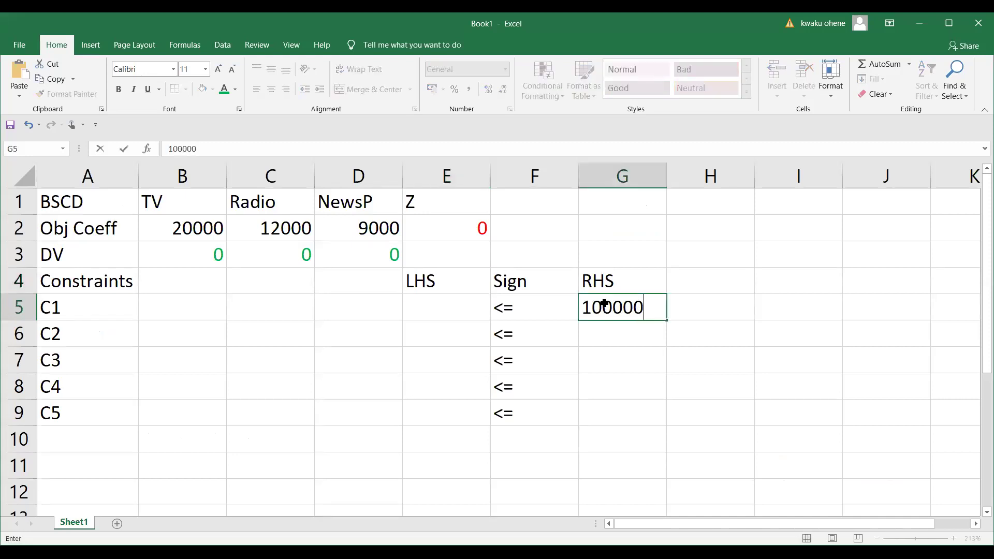
key(Return)
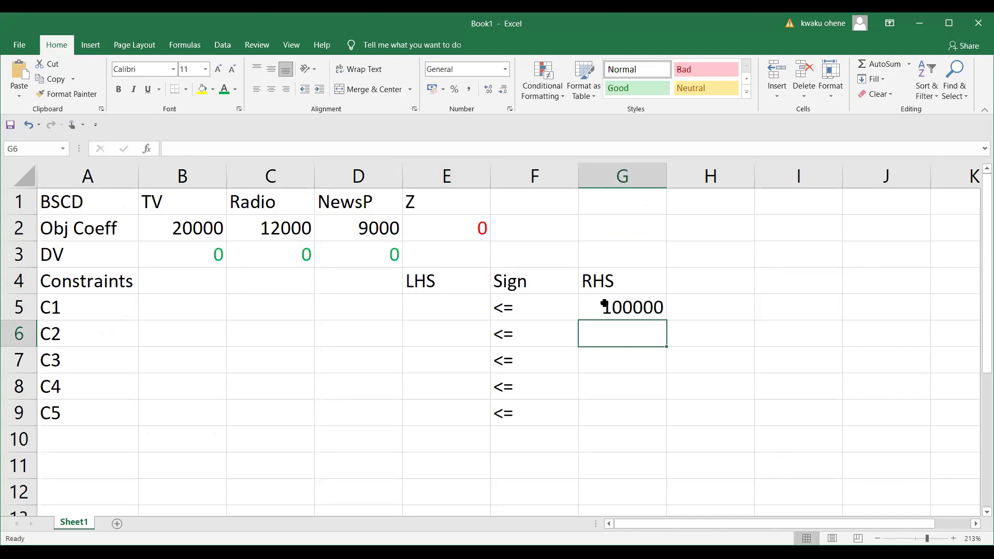
Enter the RHS values 4, 10, 7 and 15 for constraints C2 to C5 in G6:G9
text(4)
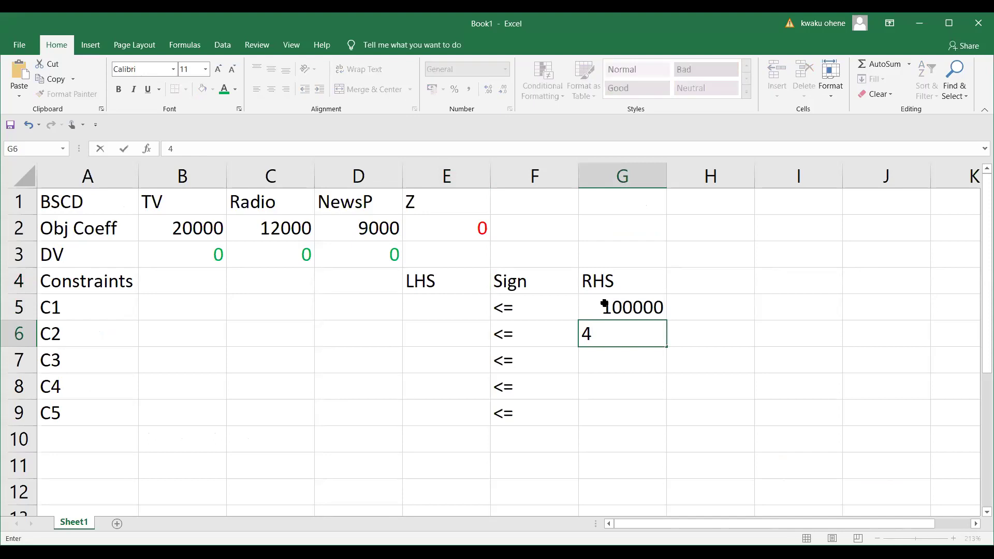
key(Return)
text(1)
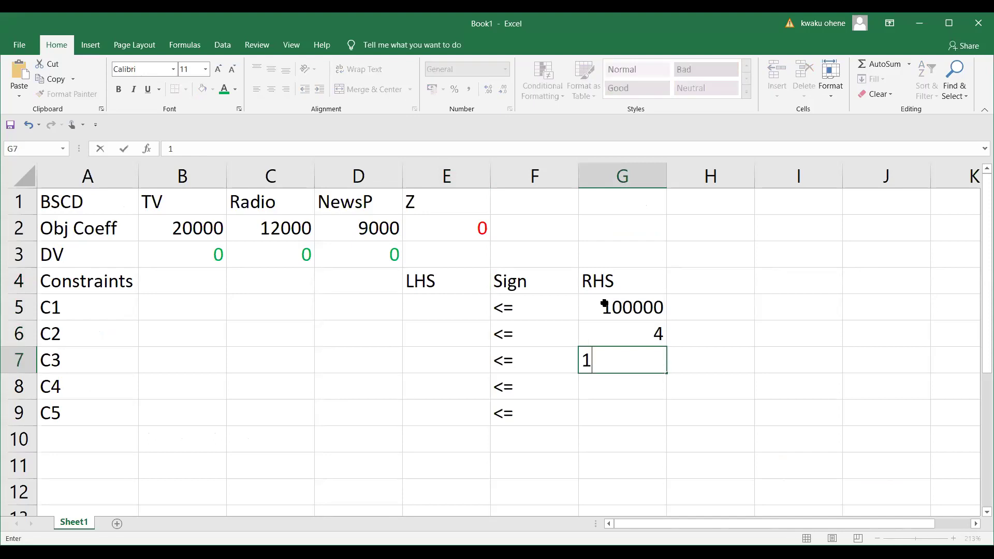
text(0)
key(Return)
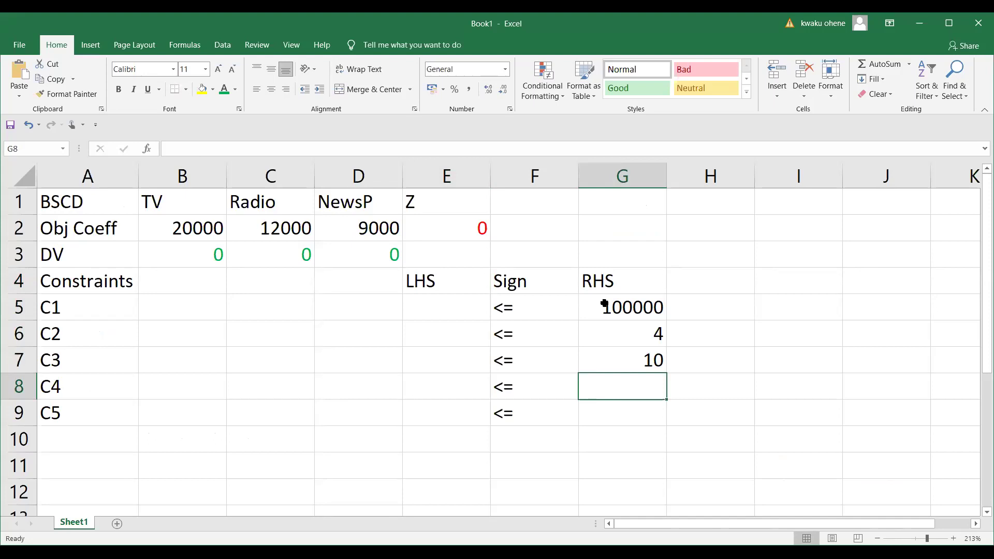
text(7)
key(Return)
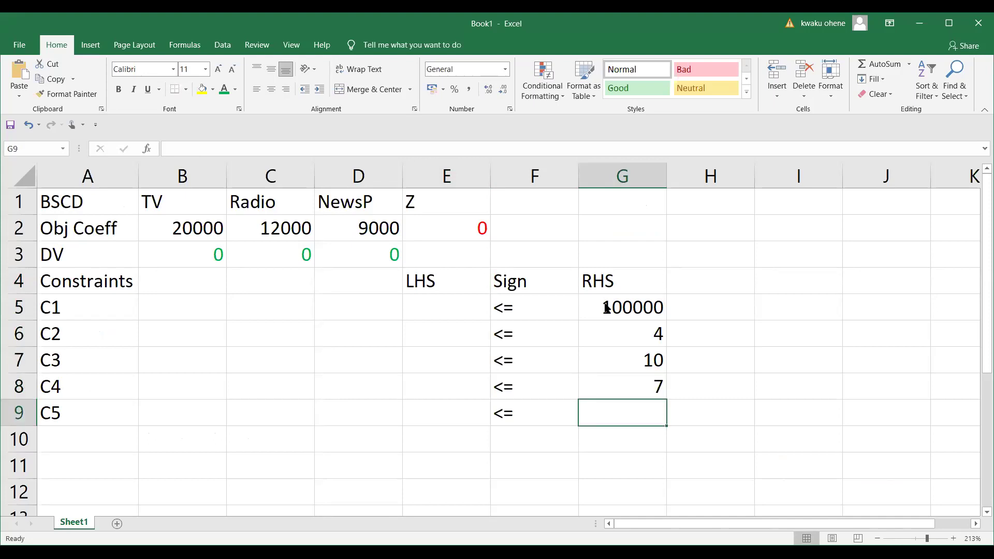
text(15)
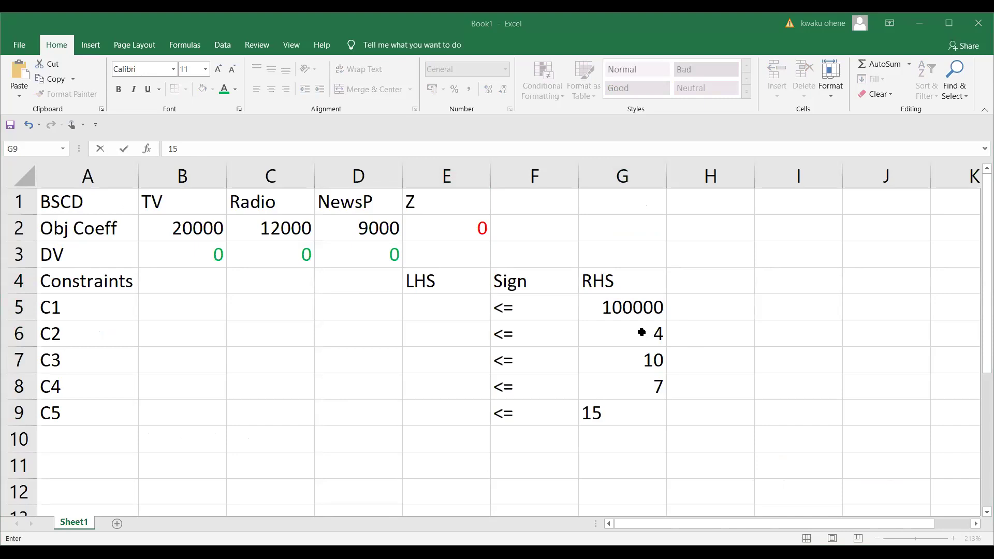
key(Return)
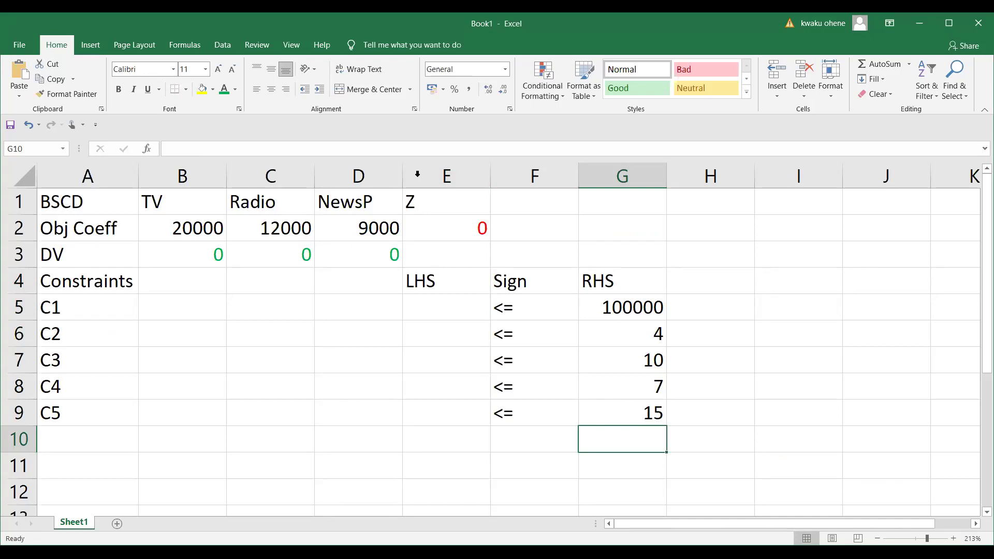
Review the first constraint's variables on the slide and match them to the TV, Radio and NewsP columns in Excel
key(alt+Tab)
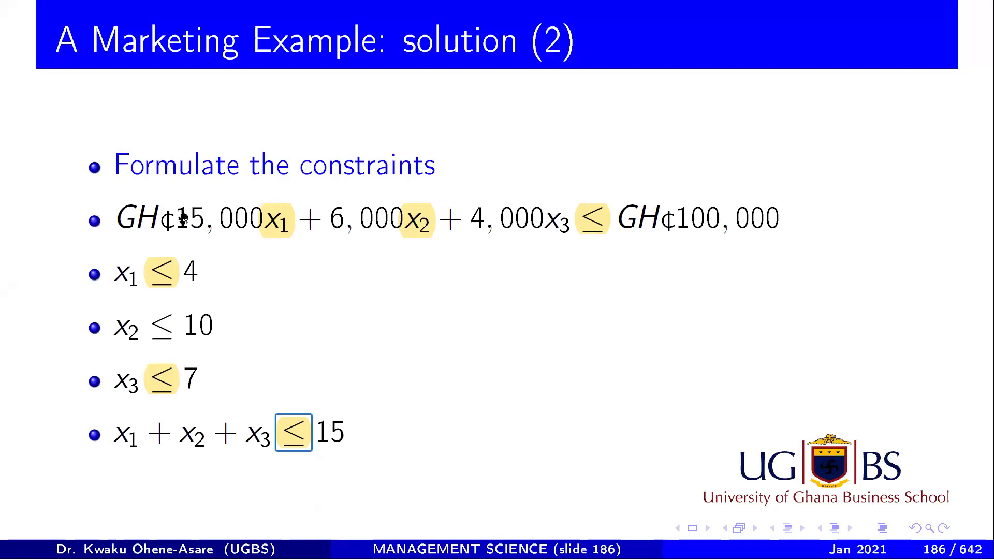
click(276, 217)
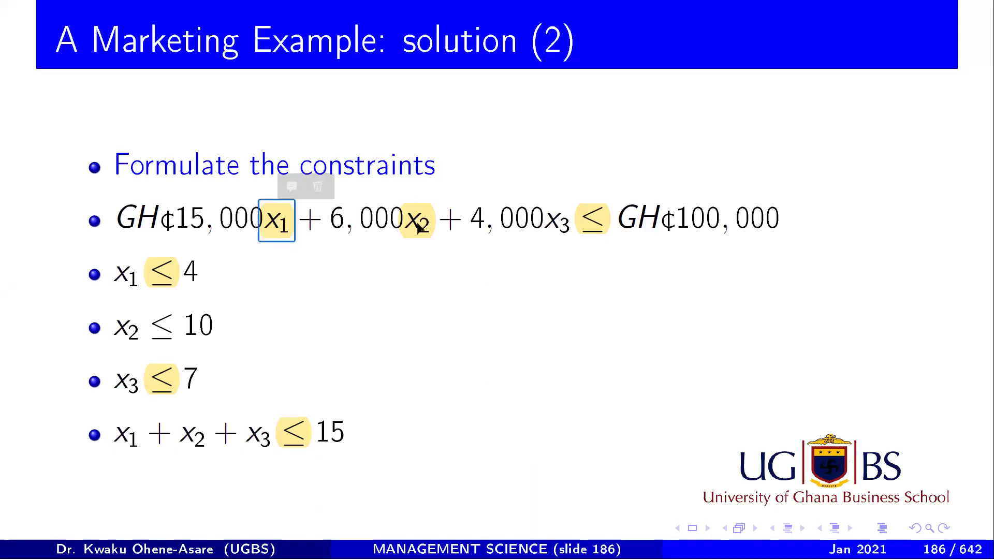
click(418, 224)
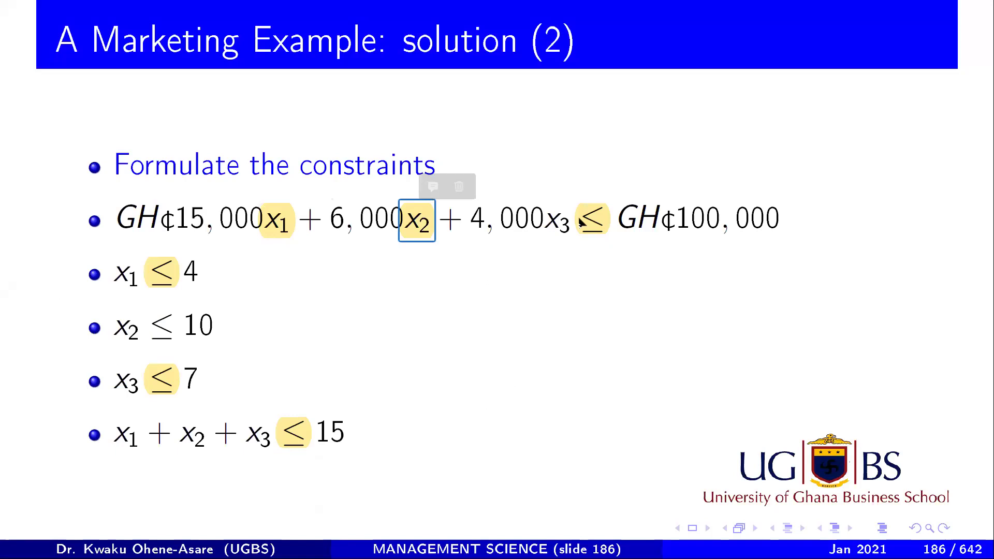
click(566, 225)
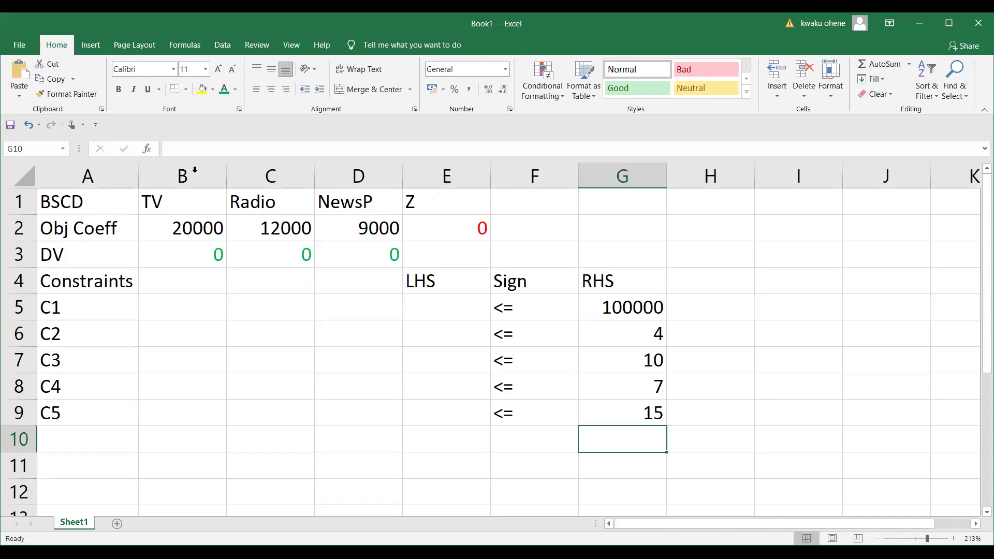
click(195, 170)
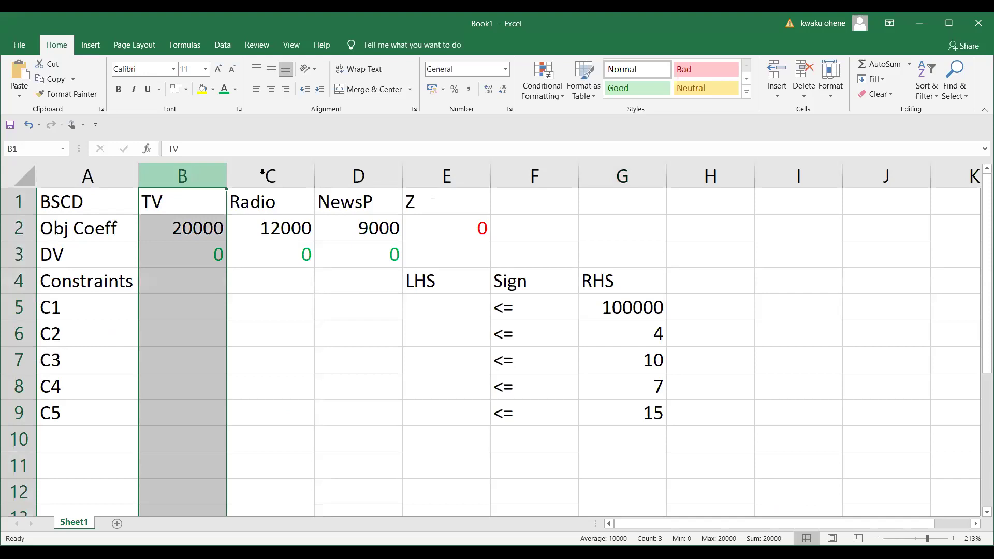
drag(268, 173, 348, 169)
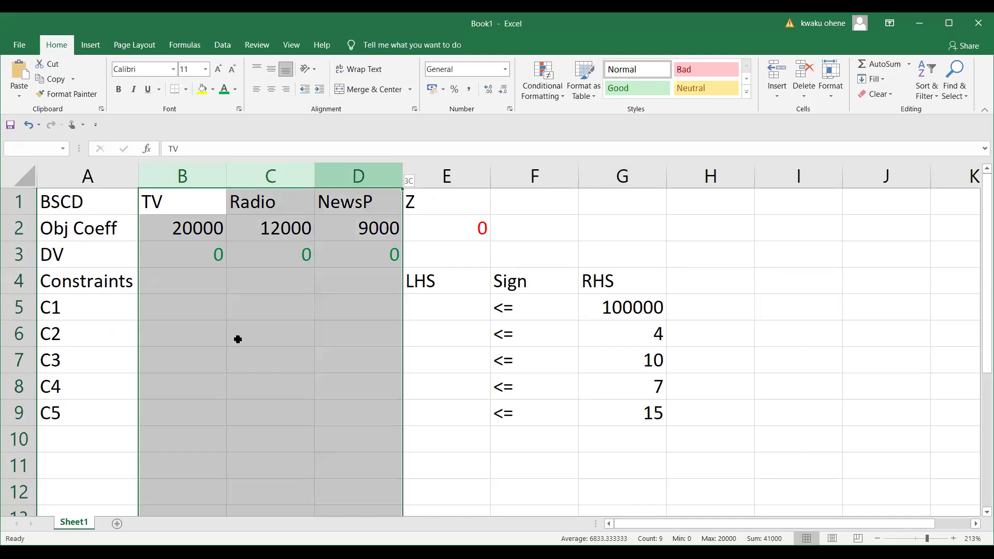
Enter the C1 coefficients from the slide in B5:D5: 15000 for TV, 6000 for Radio and 4000 for NewsP
click(190, 309)
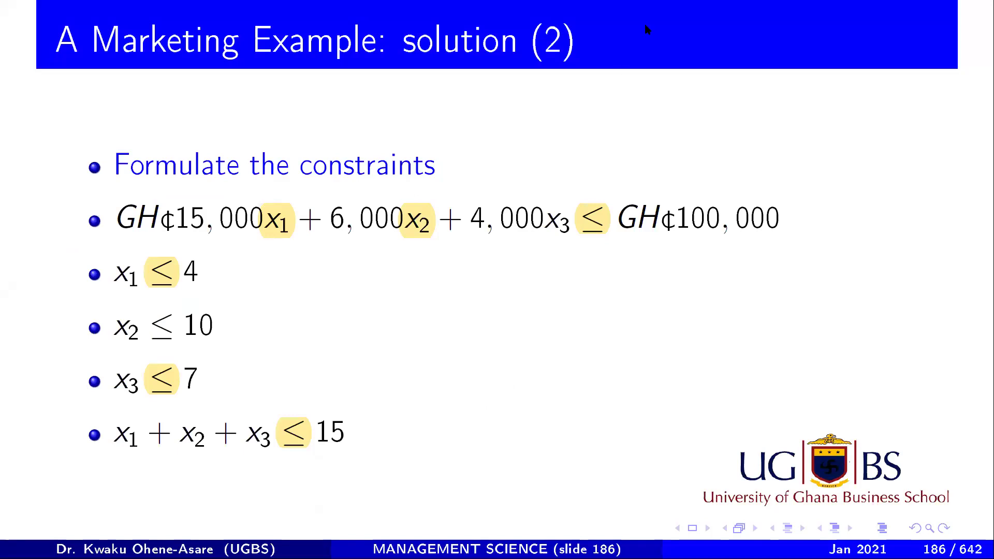
key(alt+Tab)
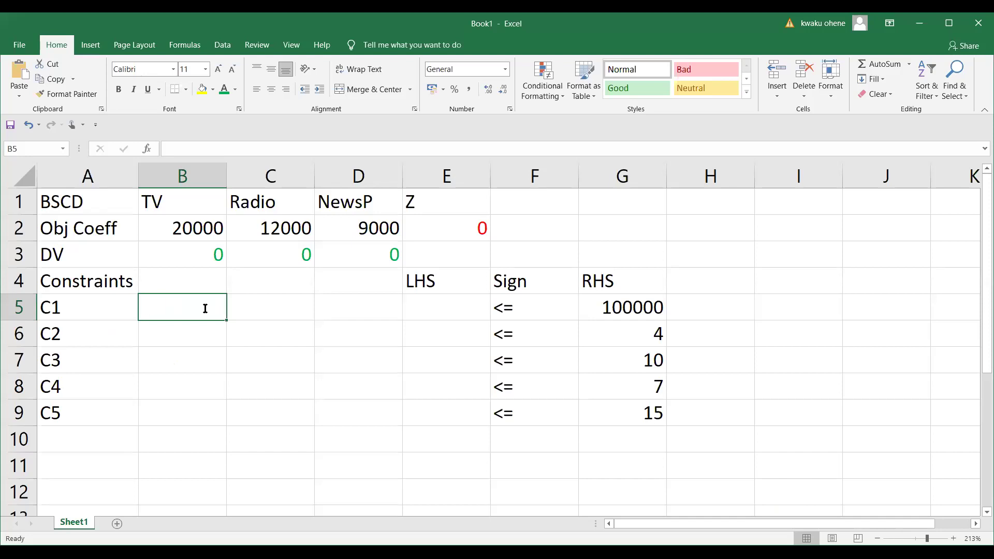
text(15)
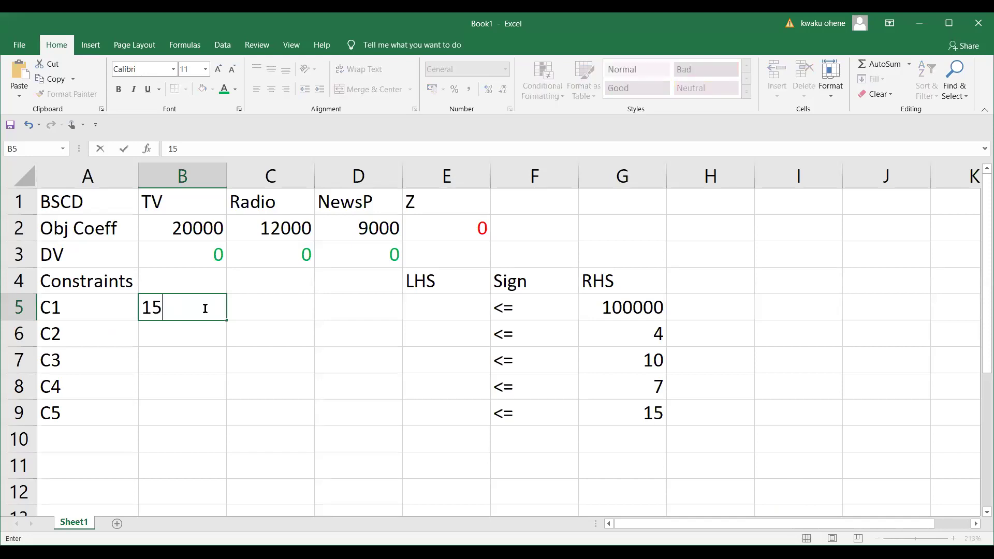
text(000)
key(Tab)
text(5)
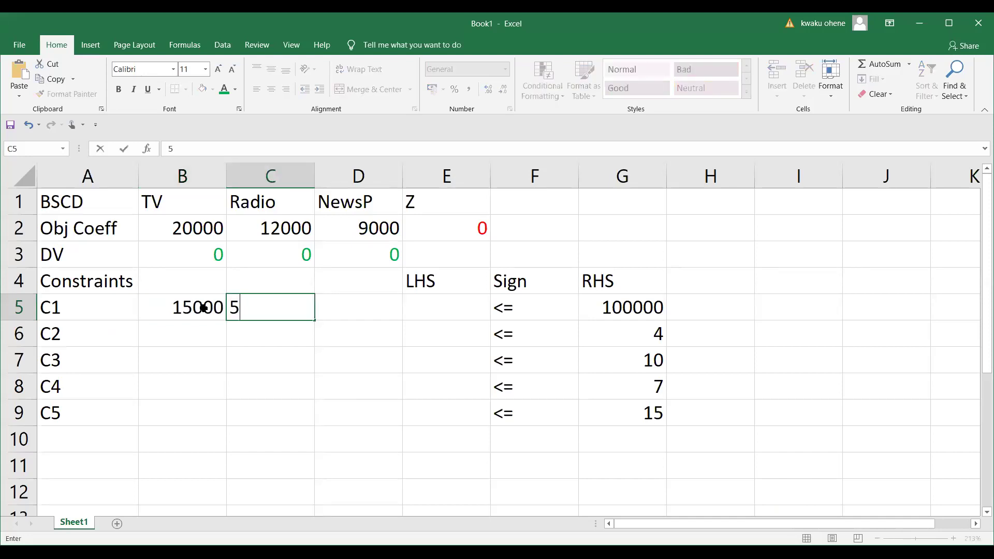
key(BackSpace)
text(6000)
key(Tab)
text(4000)
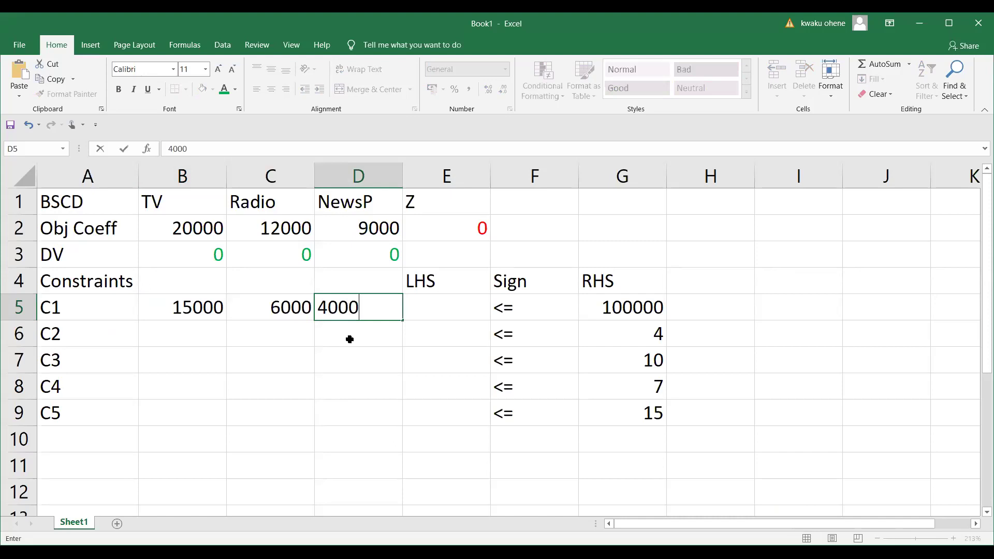
key(Return)
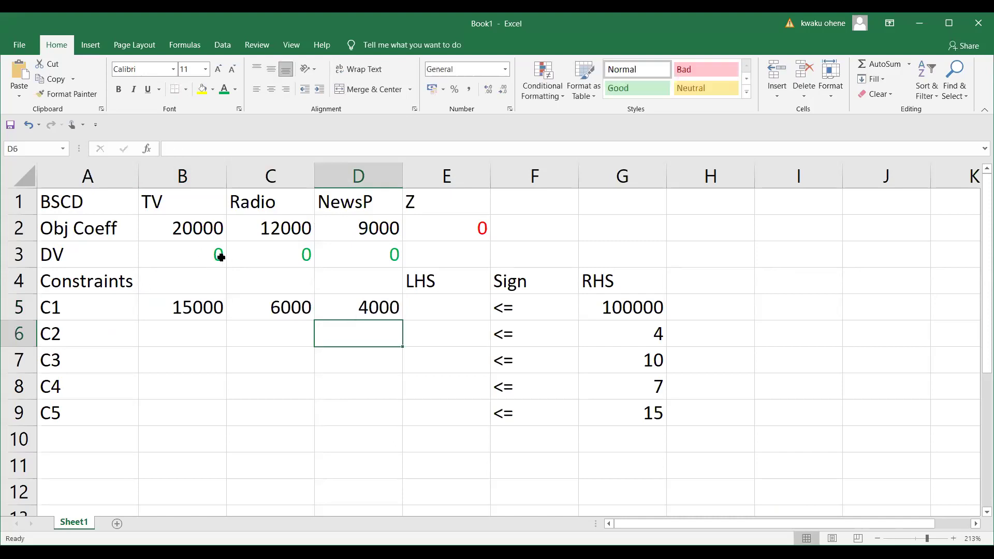
Compare the decision variables with the C1 coefficients, then select B6 and consult the second constraint on the slide
drag(207, 254, 363, 314)
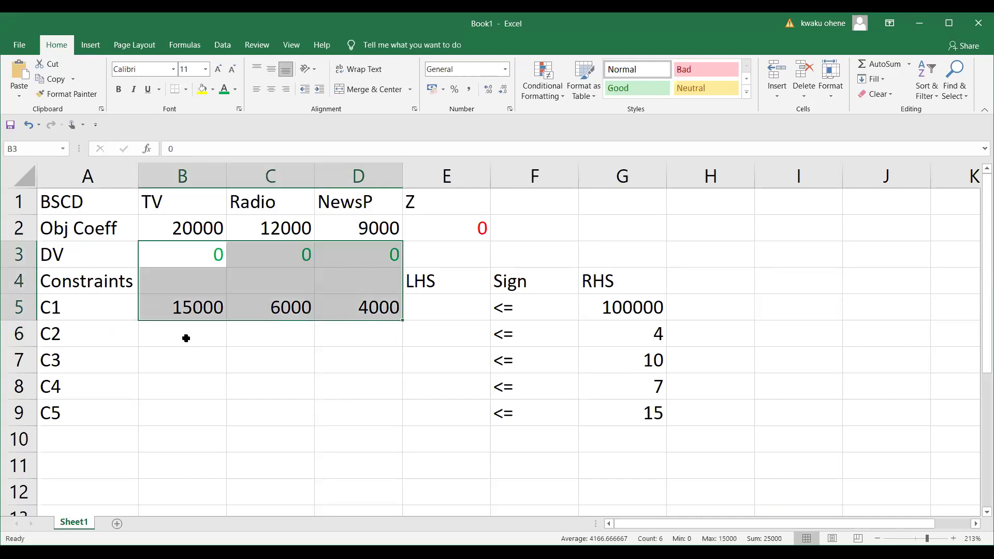
click(186, 338)
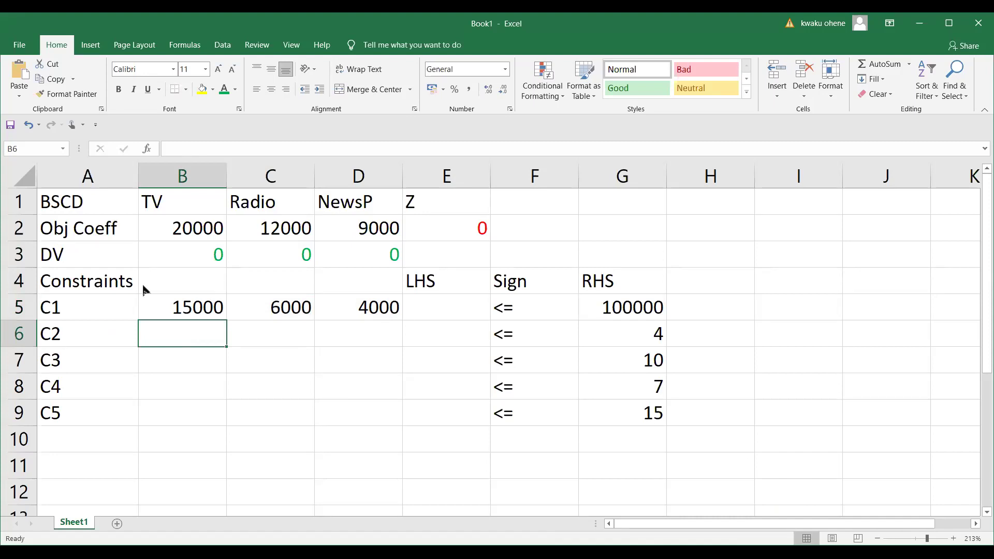
key(alt+Tab)
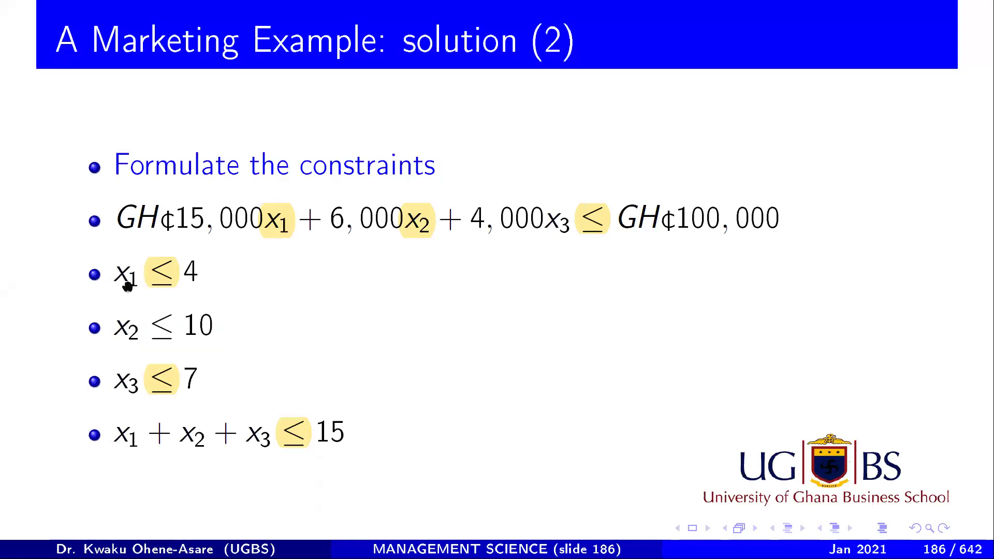
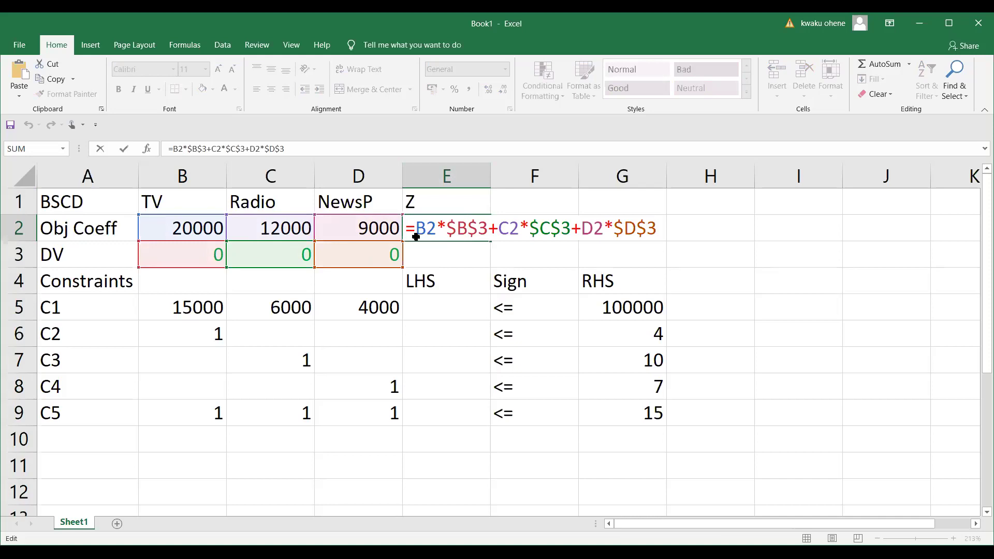
Copy the Z formula from E2 into the C1 LHS cell E5 and fill it down through E9
key(Return)
click(462, 228)
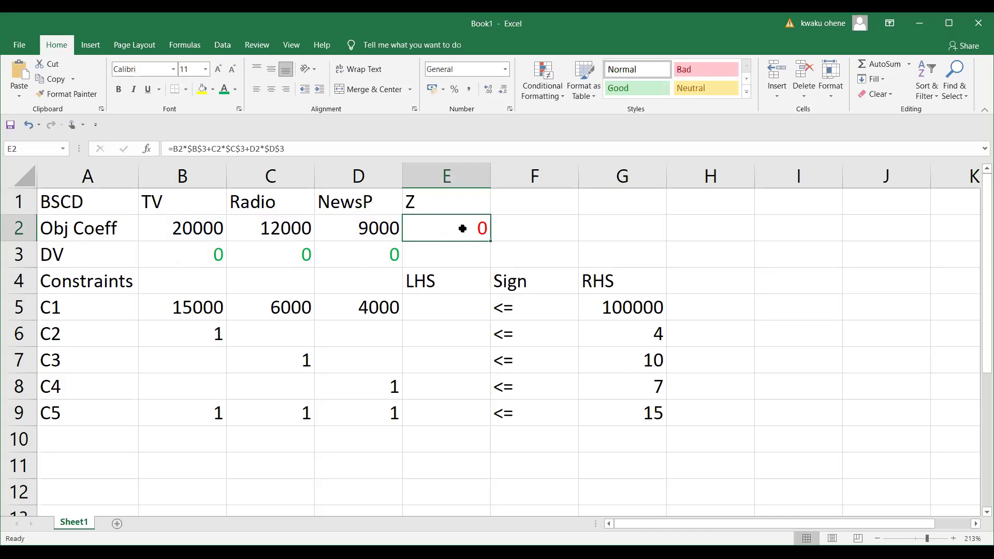
key(ctrl+c)
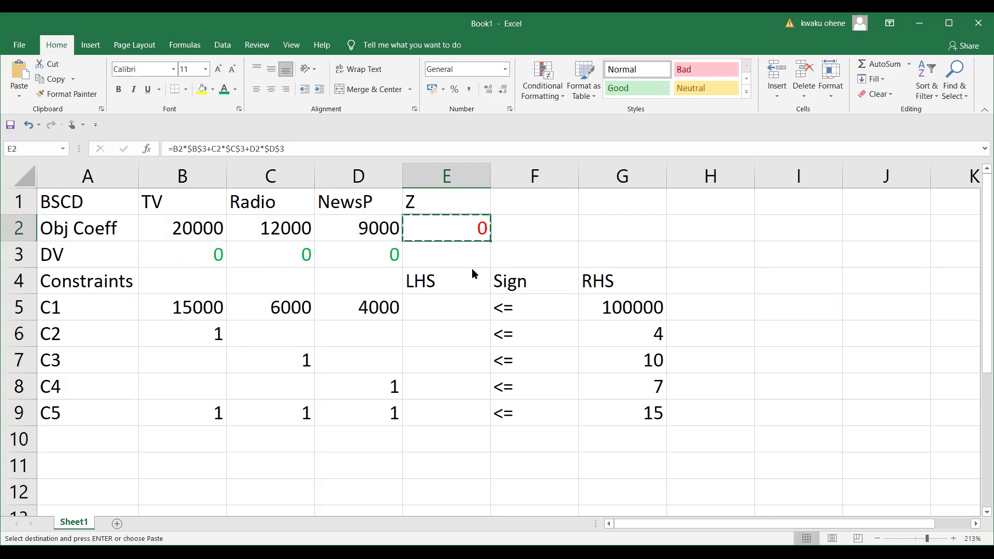
right_click(451, 232)
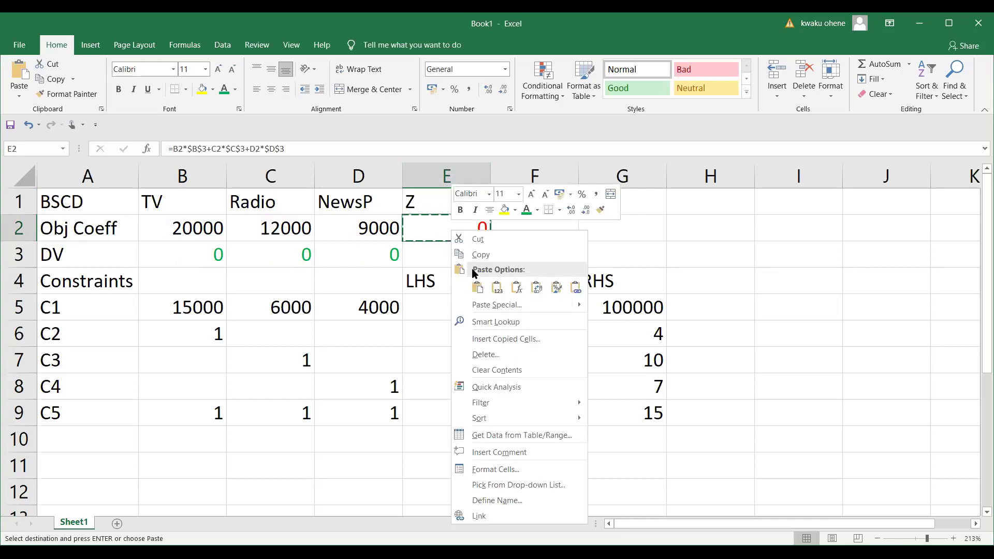
click(443, 312)
key(ctrl+v)
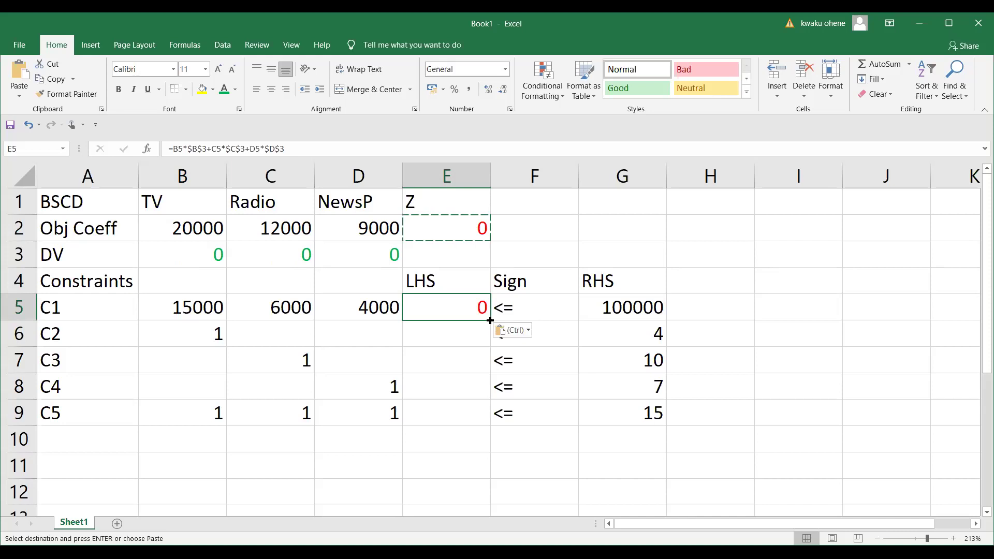
drag(489, 324, 473, 423)
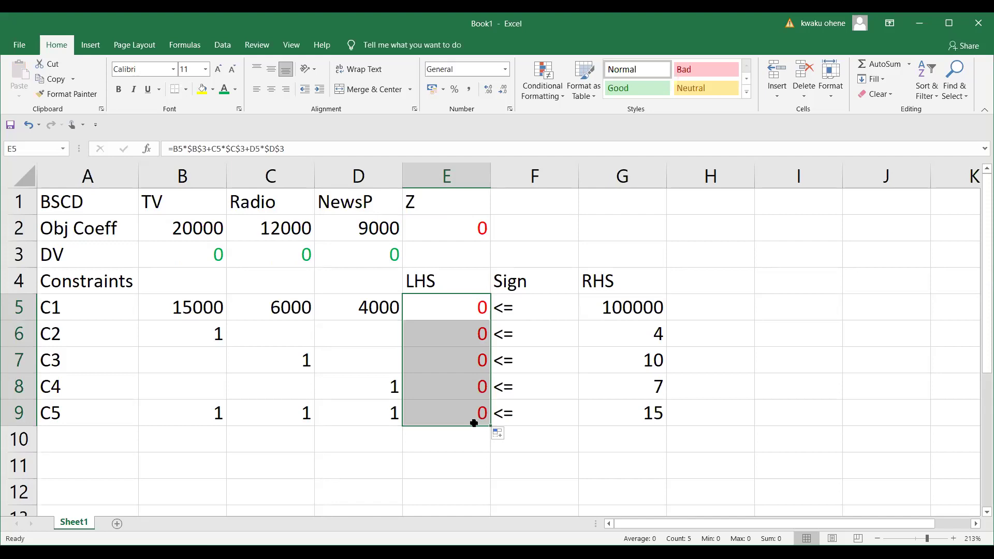
Check the cell references in the LHS formulas for C1, C3 and C5 against the Z formula
click(455, 226)
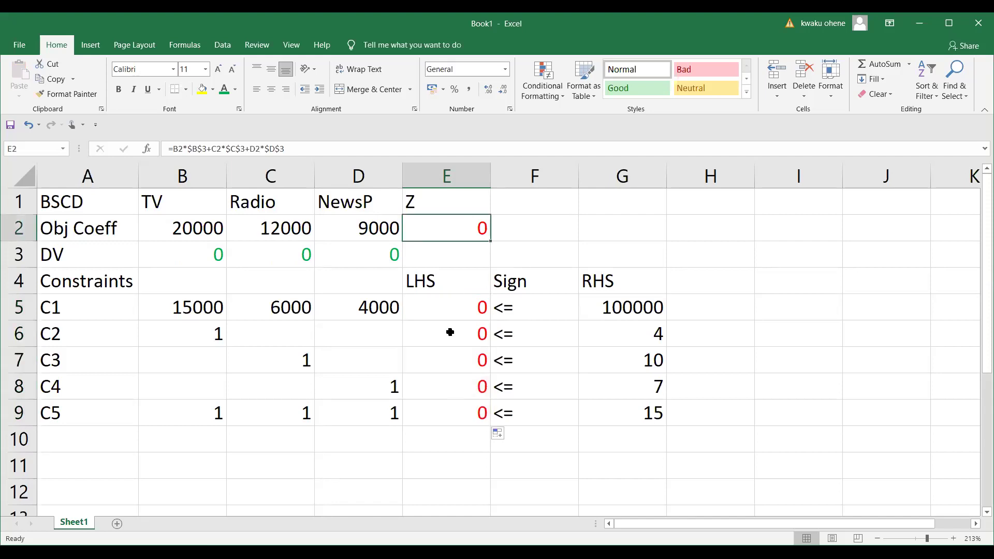
click(441, 315)
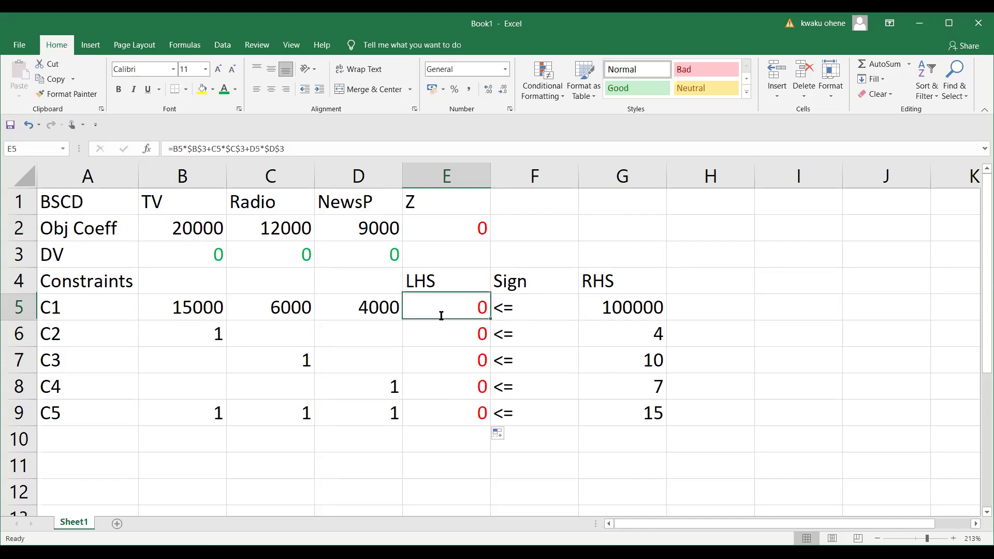
double_click(441, 315)
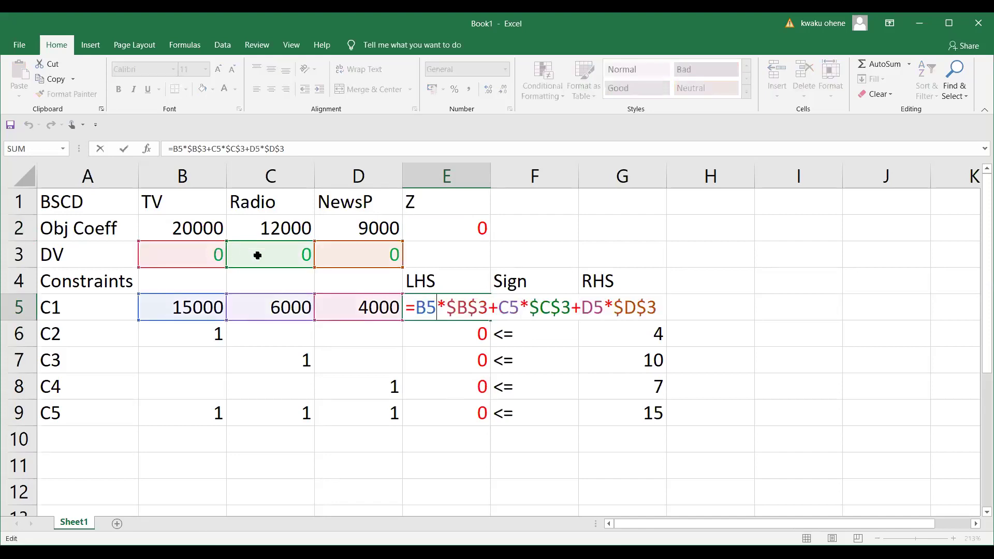
key(Return)
click(452, 362)
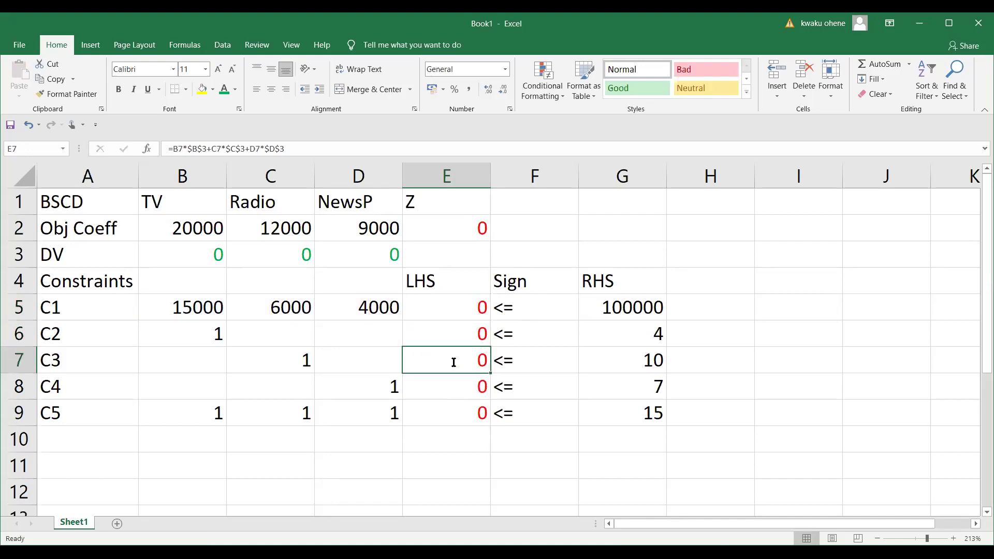
double_click(453, 362)
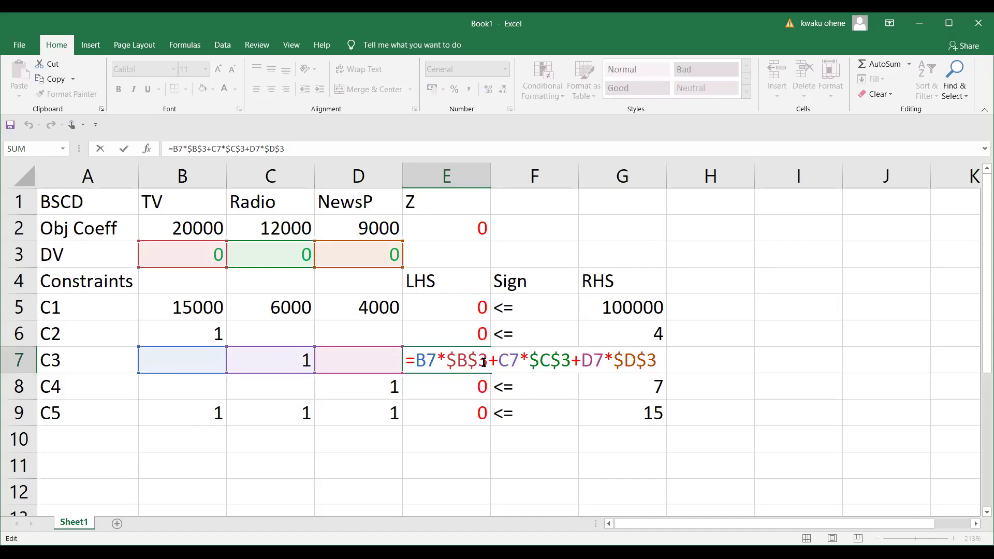
key(Return)
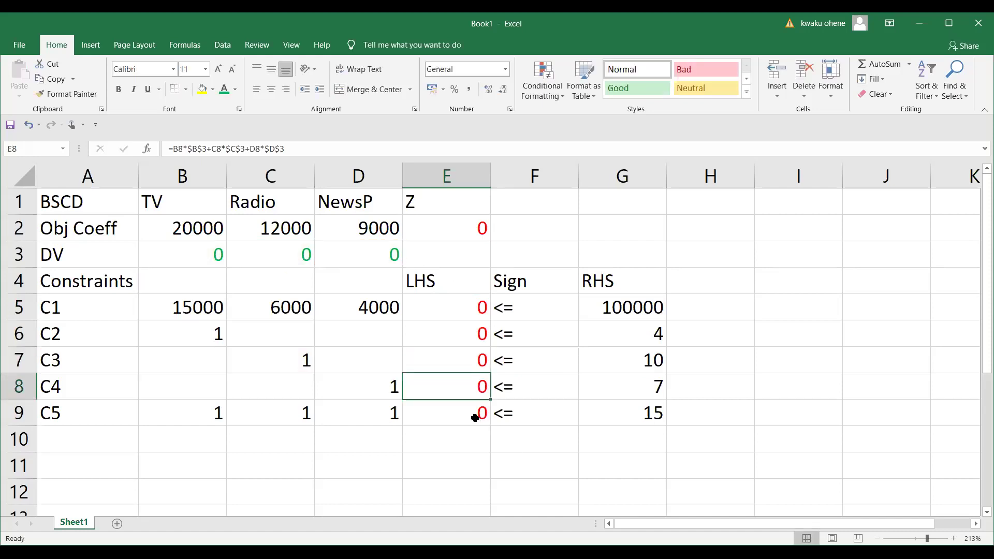
double_click(476, 414)
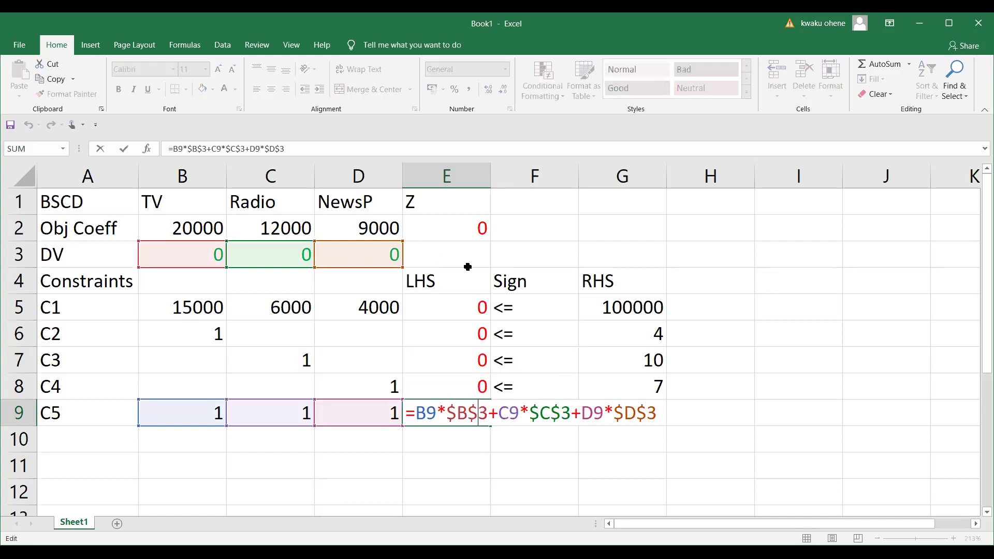
key(Return)
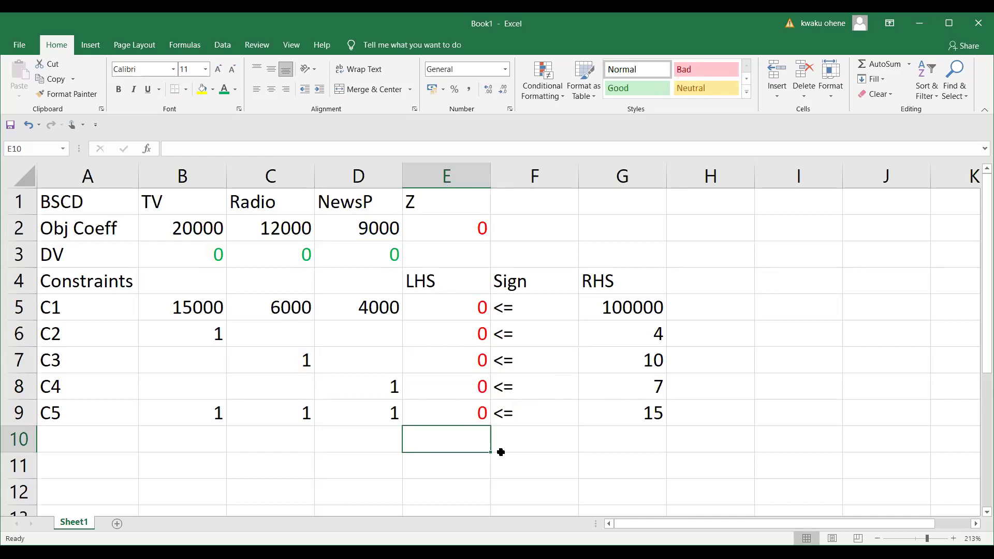
Open Solver and set its objective to the Z value in cell E2
click(224, 45)
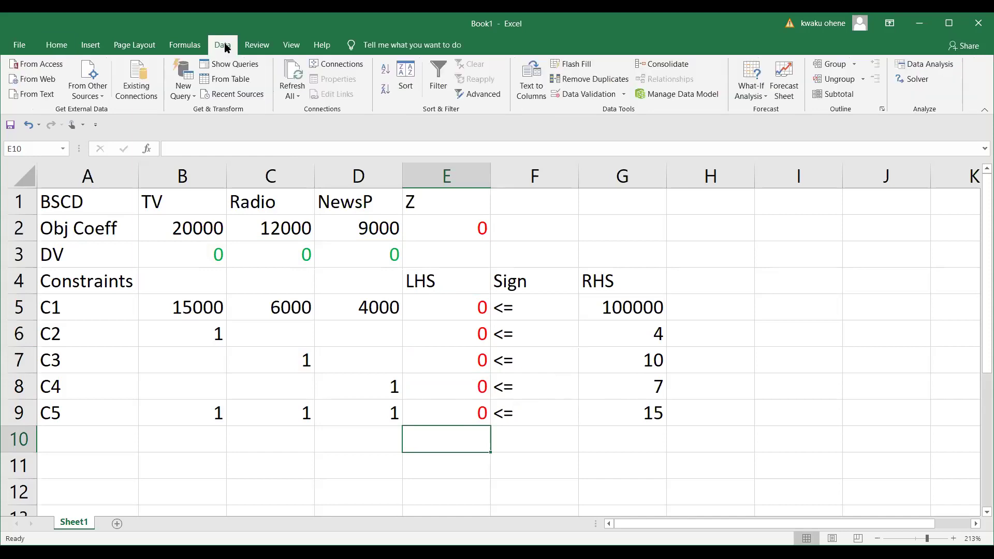
click(916, 79)
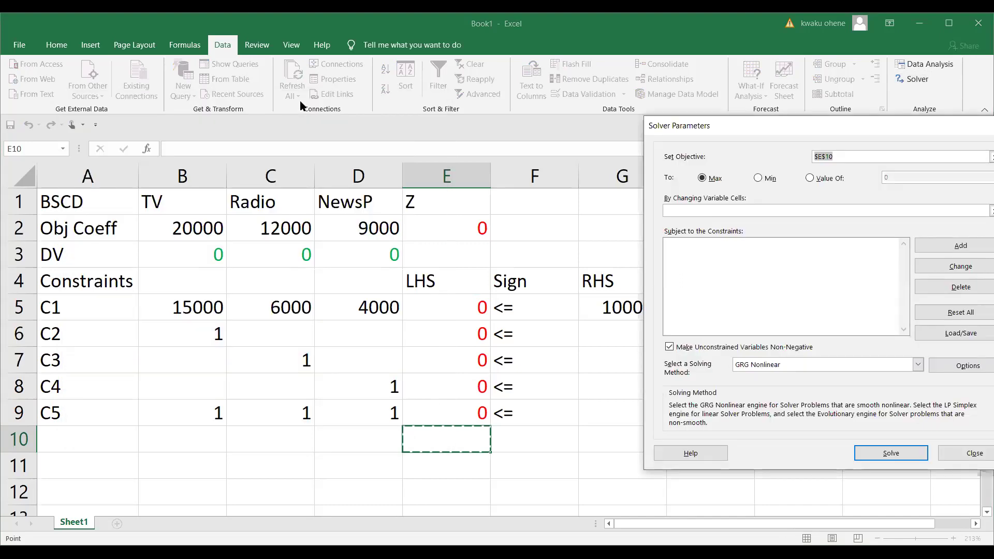
click(734, 139)
click(844, 154)
key(BackSpace)
key(BackSpace)
key(BackSpace)
key(BackSpace)
key(BackSpace)
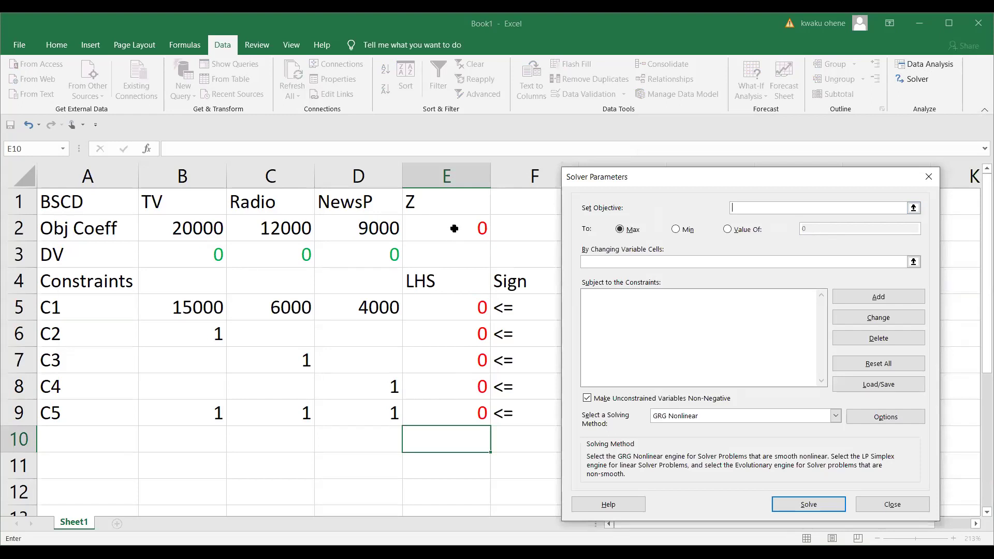
click(454, 228)
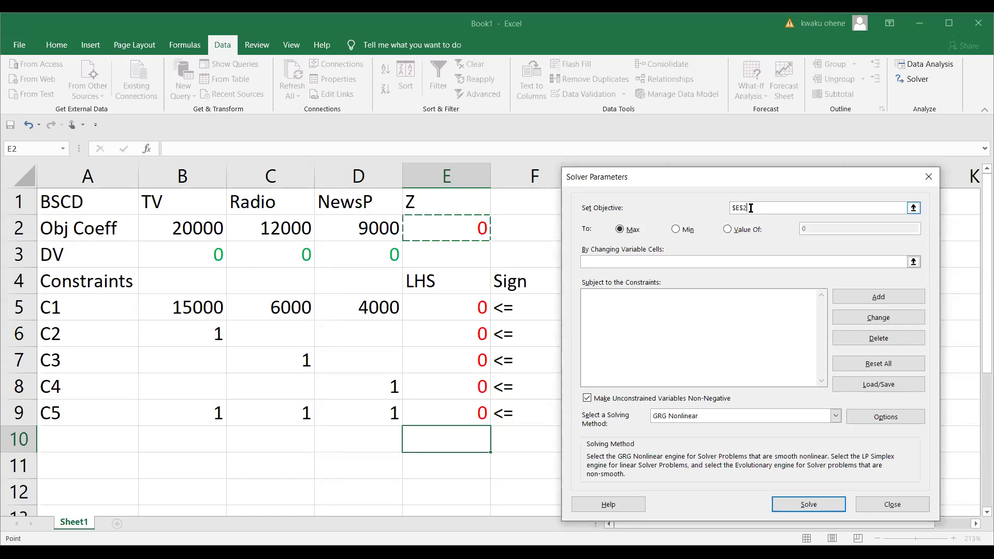
Set Solver to maximize the objective by changing the decision variable cells B3:D3
click(620, 229)
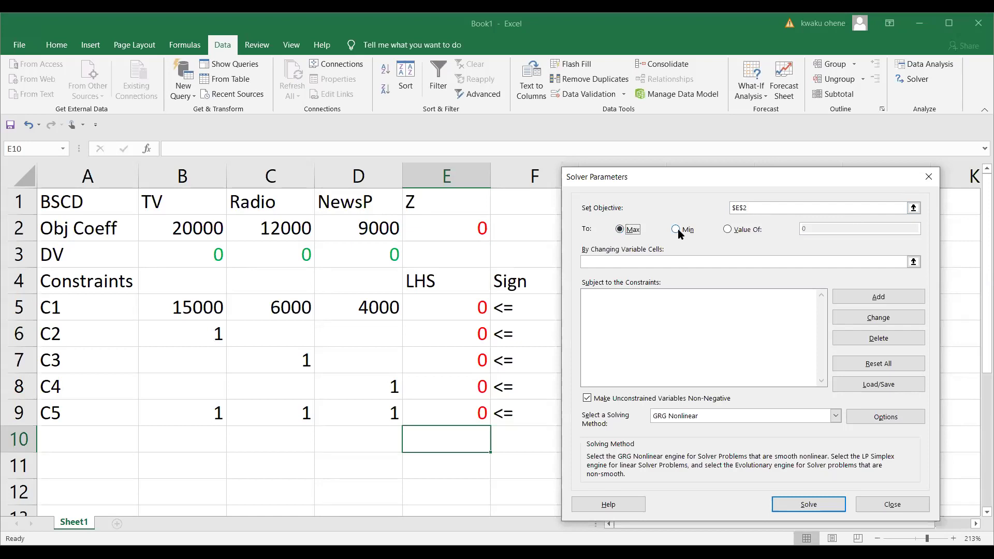
click(677, 229)
click(620, 230)
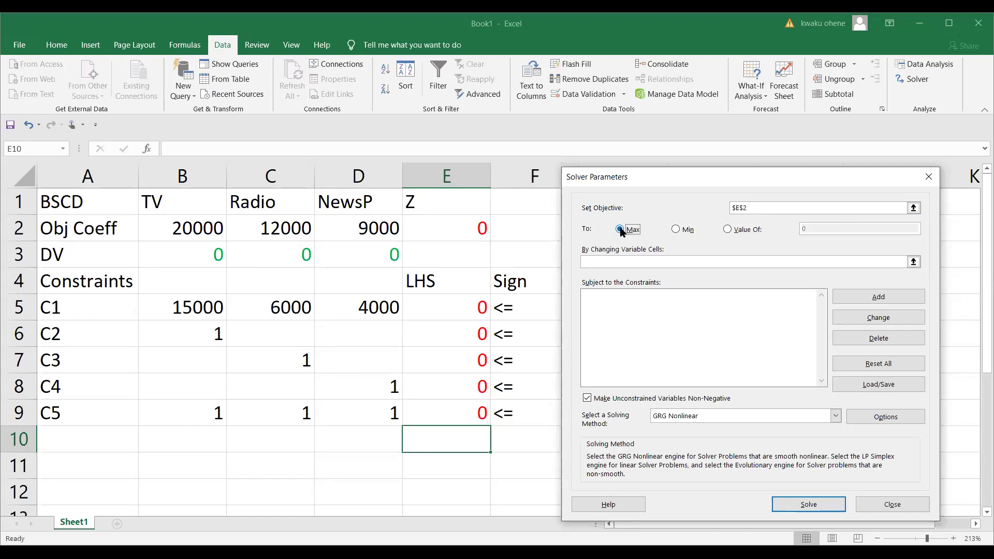
click(612, 261)
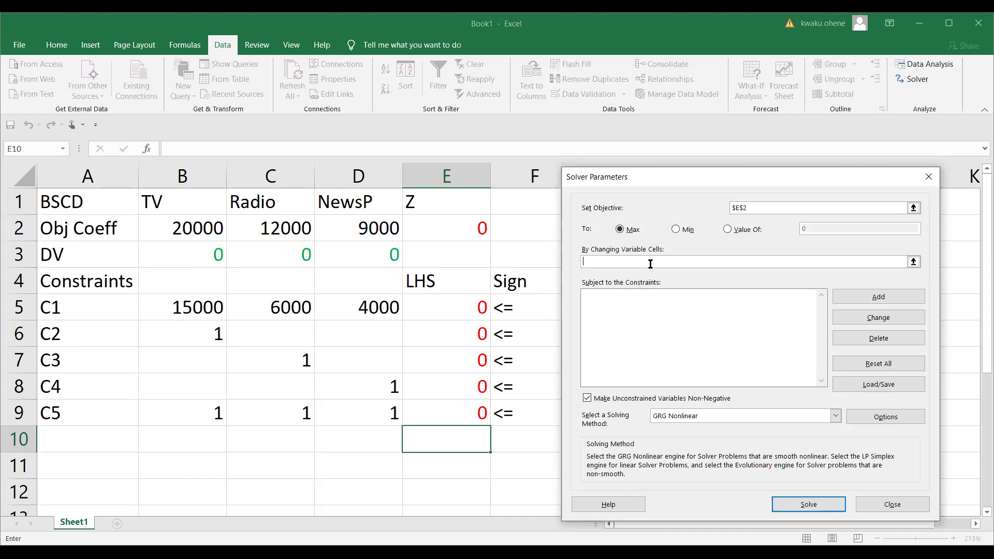
click(198, 254)
drag(197, 253, 379, 251)
click(629, 304)
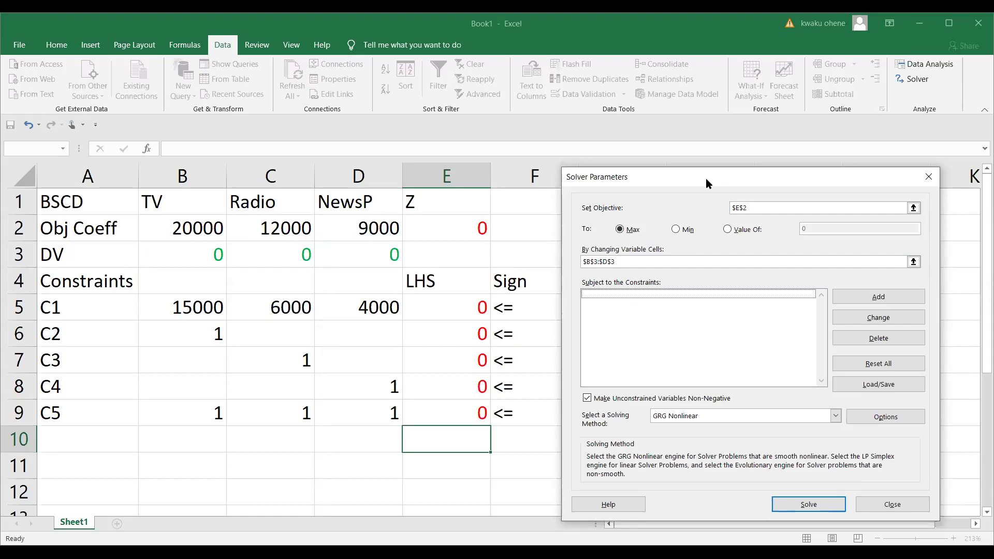
Add a Solver constraint requiring the LHS cells E5:E9 to be <= the RHS cells G5:G9
drag(706, 178, 206, 171)
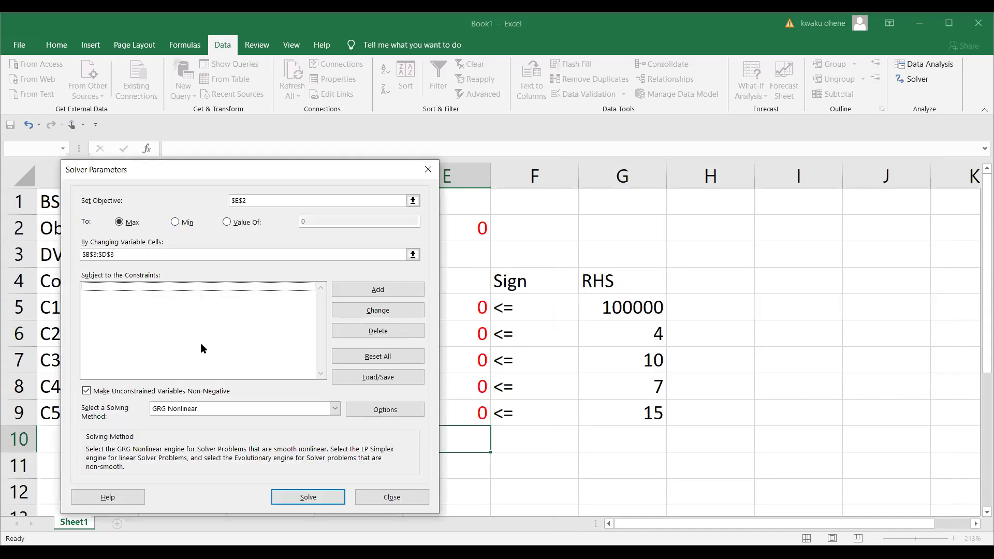
click(377, 290)
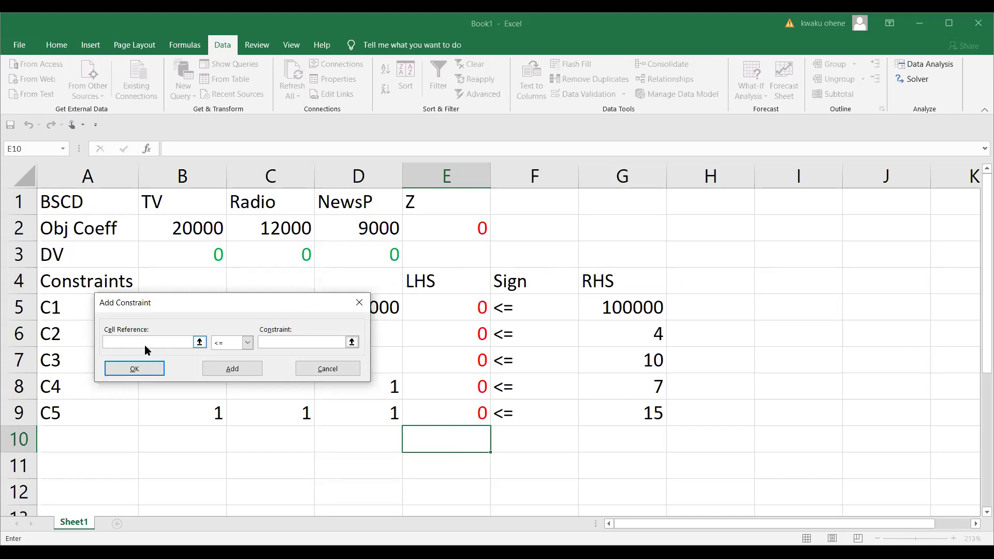
click(248, 342)
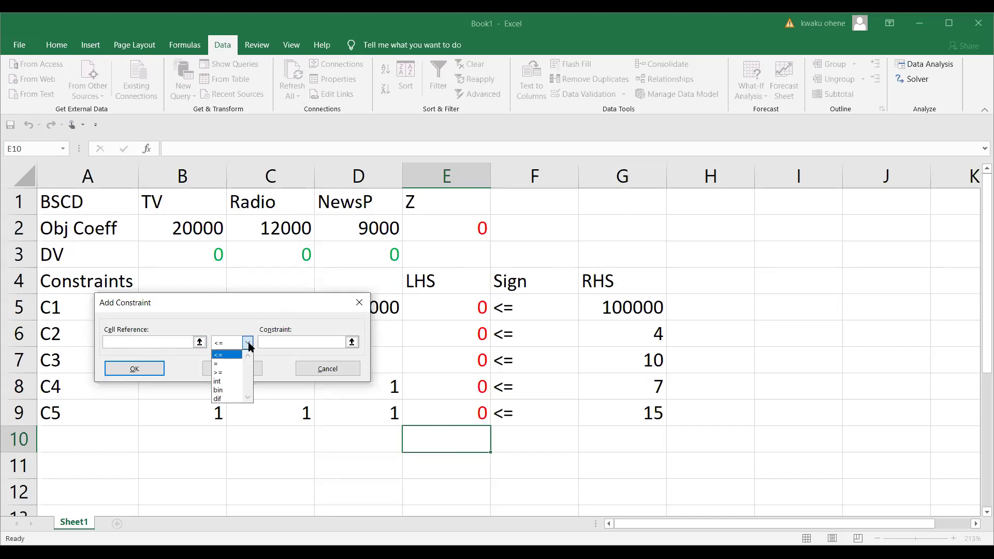
click(248, 344)
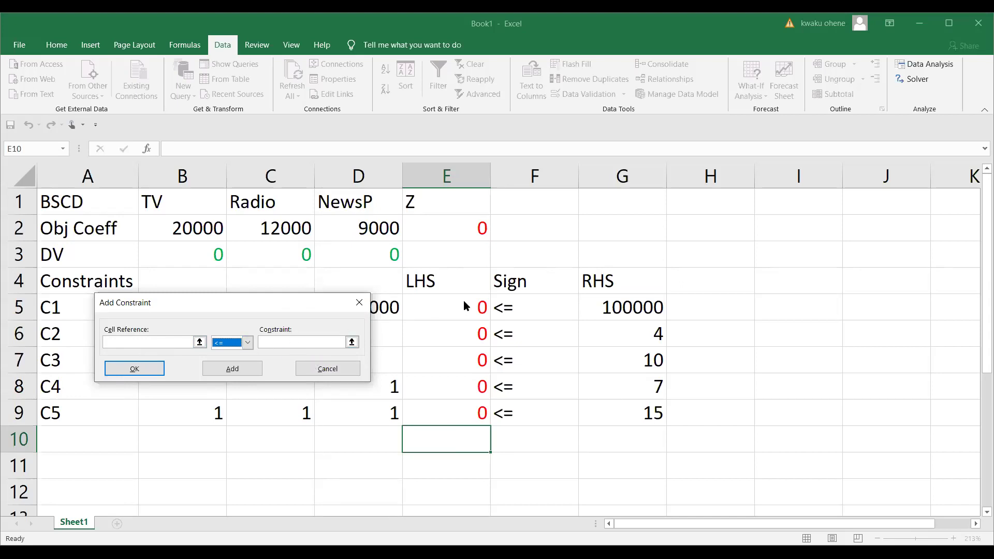
click(143, 343)
click(430, 299)
drag(430, 299, 427, 404)
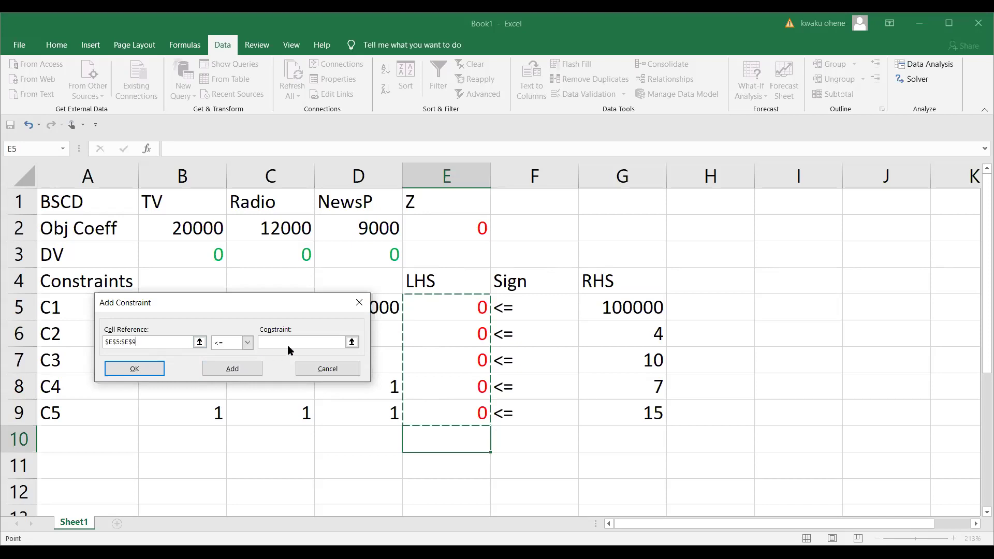
click(301, 344)
click(300, 344)
click(633, 306)
drag(632, 306, 632, 410)
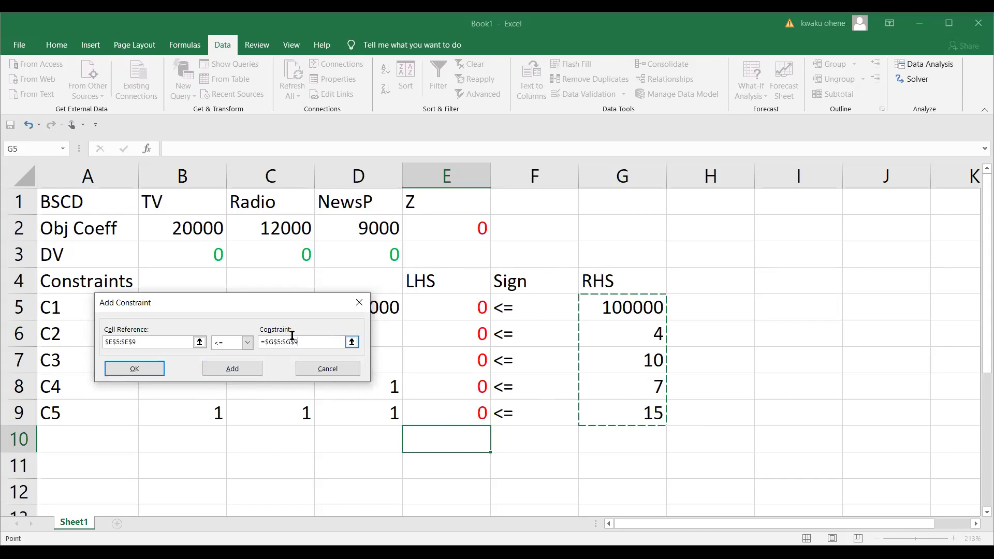
click(140, 370)
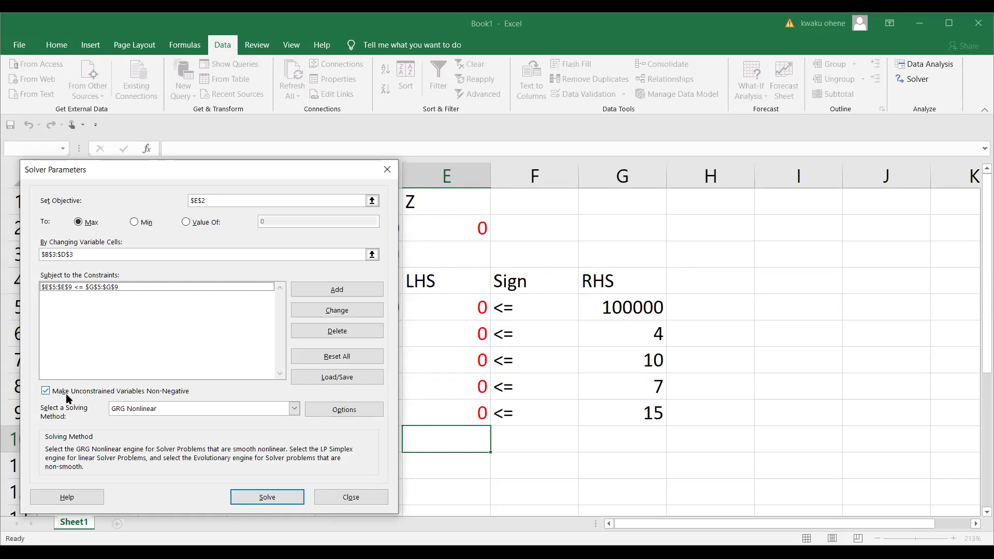
Choose Simplex LP as the solving method and solve the model
click(143, 412)
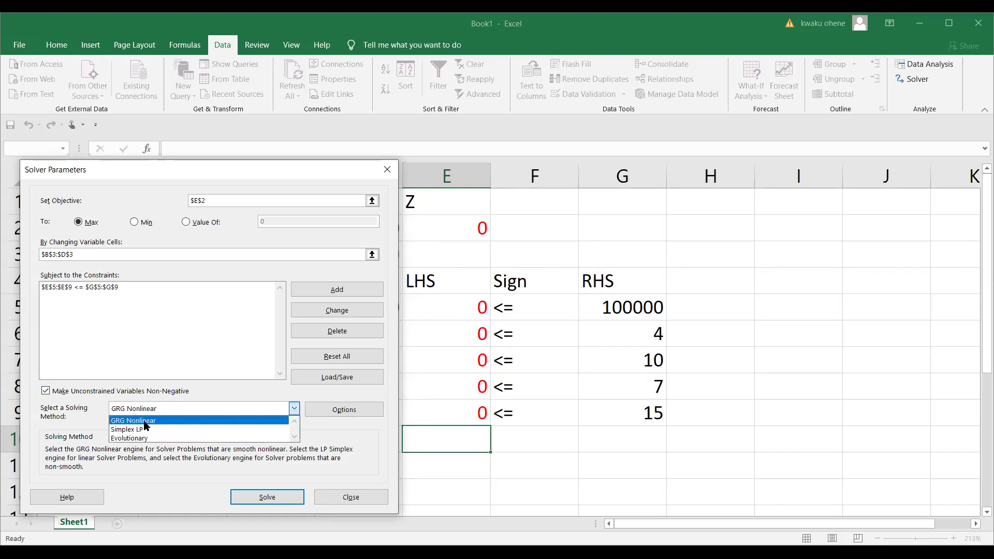
click(145, 430)
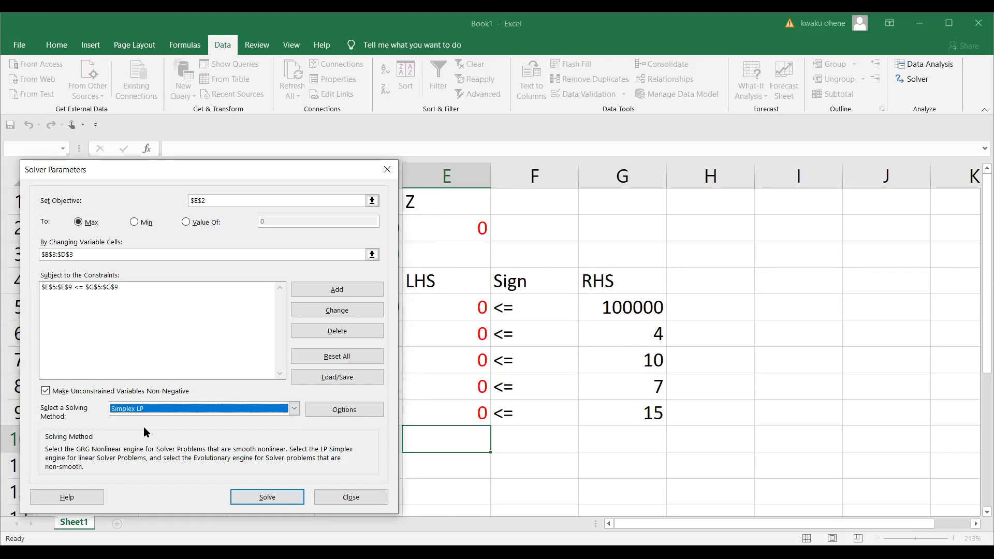
click(268, 498)
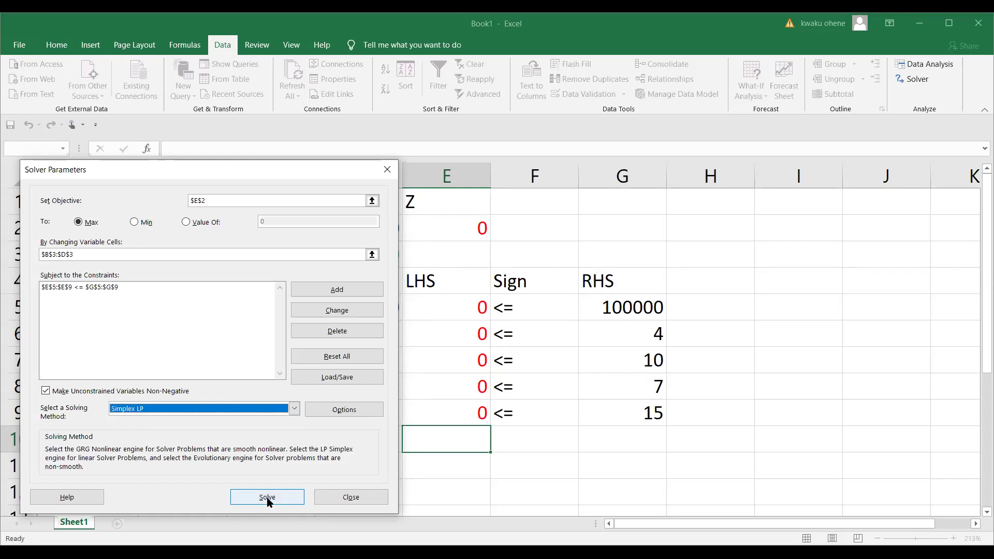
click(267, 498)
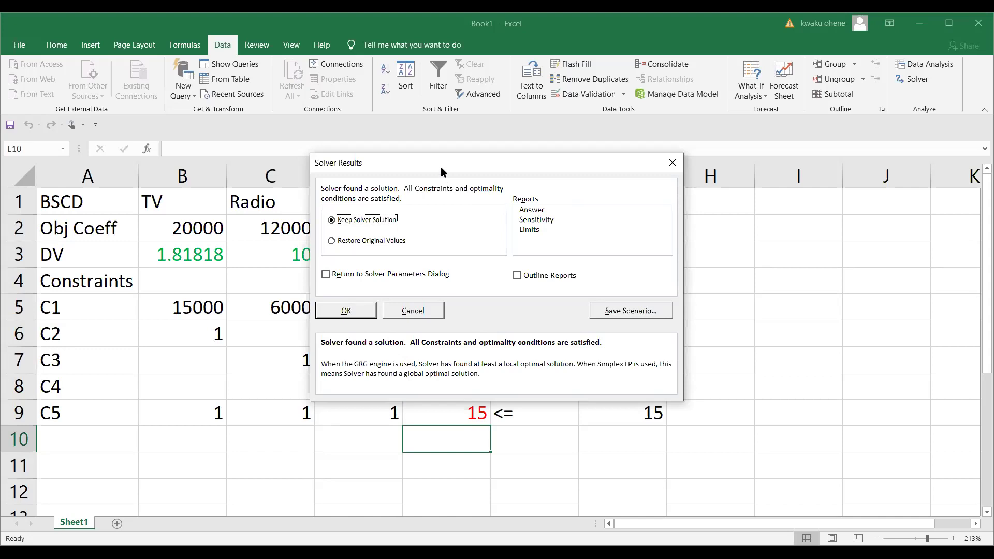
Keep the Solver solution and generate only the Sensitivity report, leaving the Answer and Limits reports unselected
drag(445, 170, 591, 163)
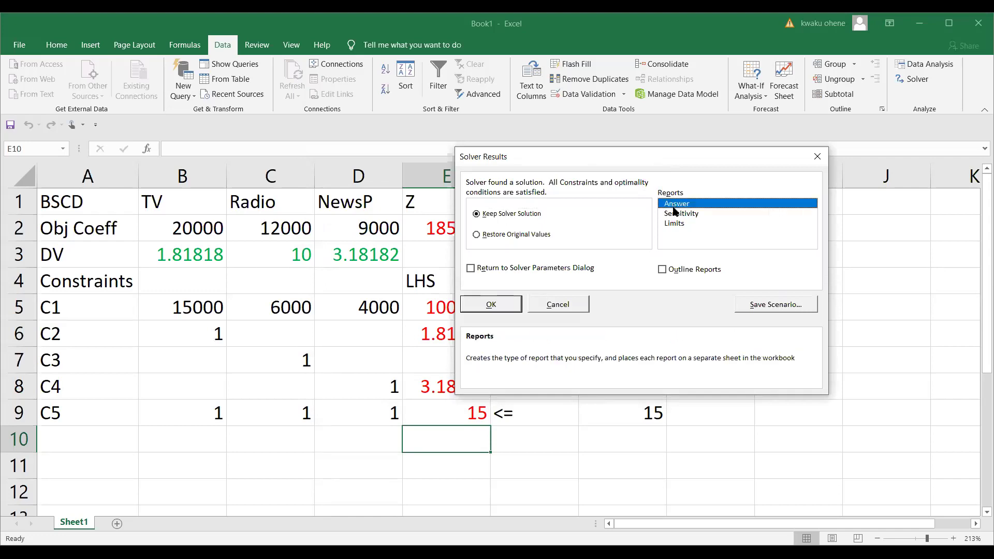
click(672, 225)
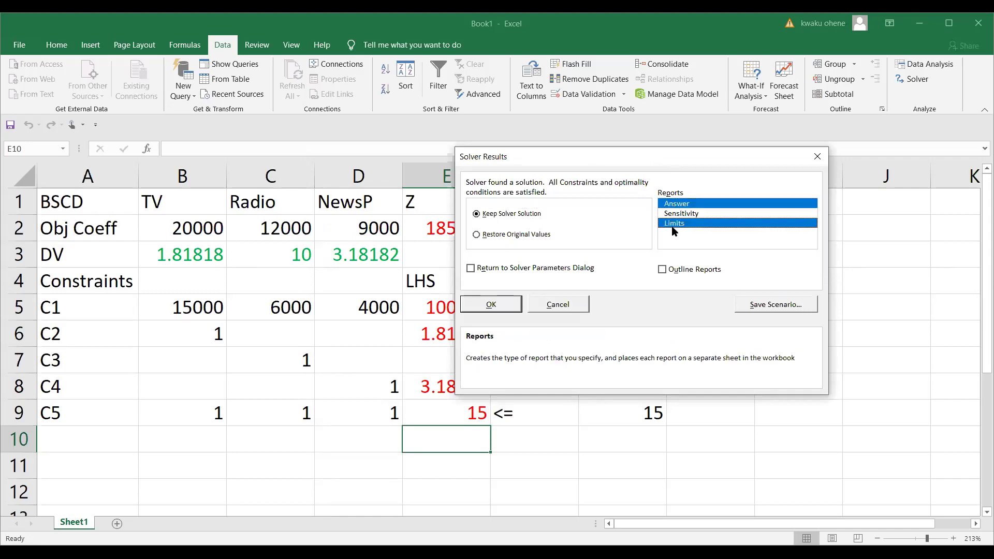
click(677, 215)
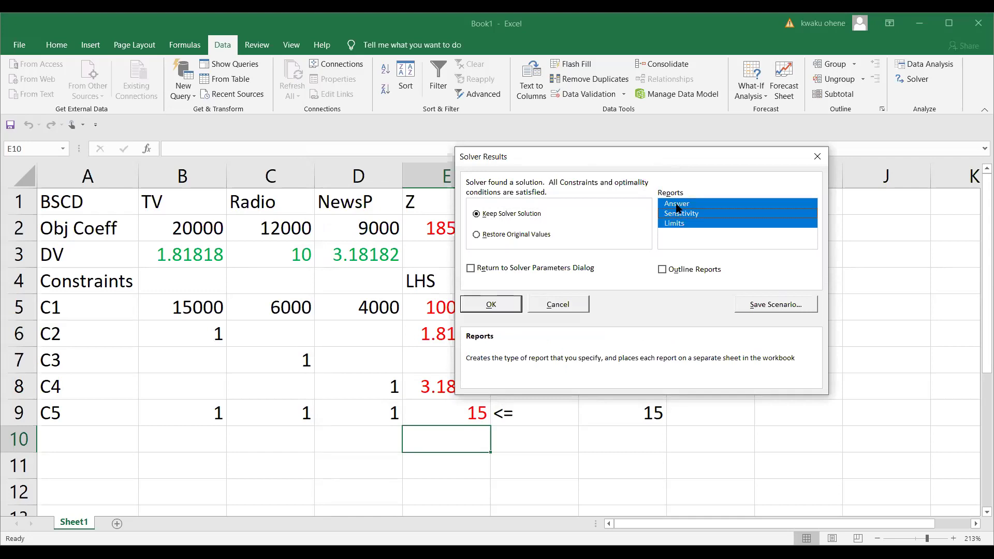
click(676, 206)
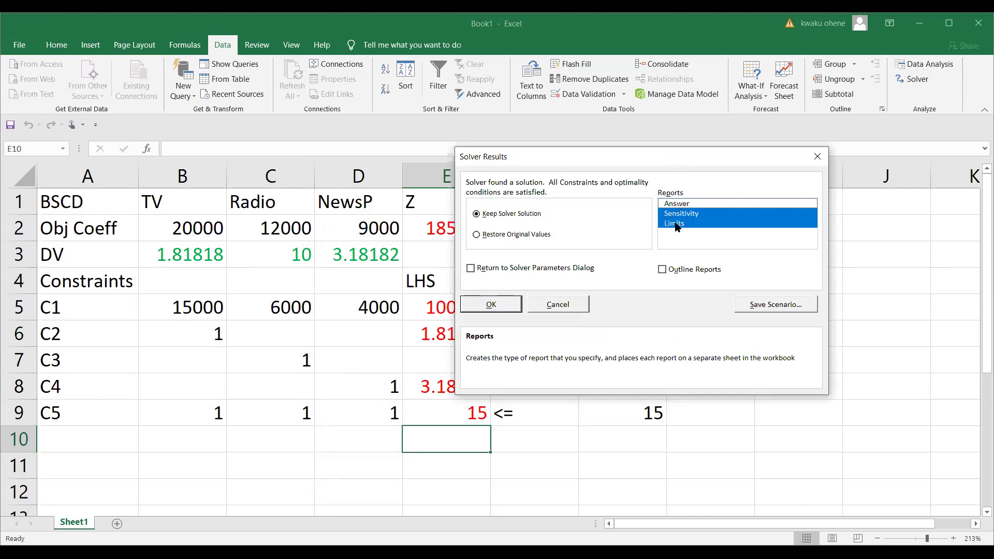
click(677, 226)
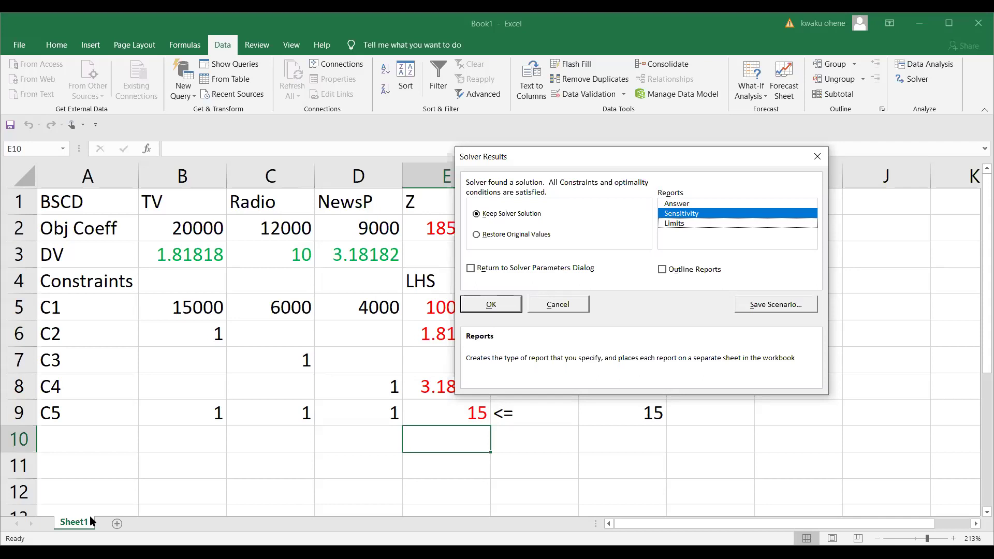
click(491, 301)
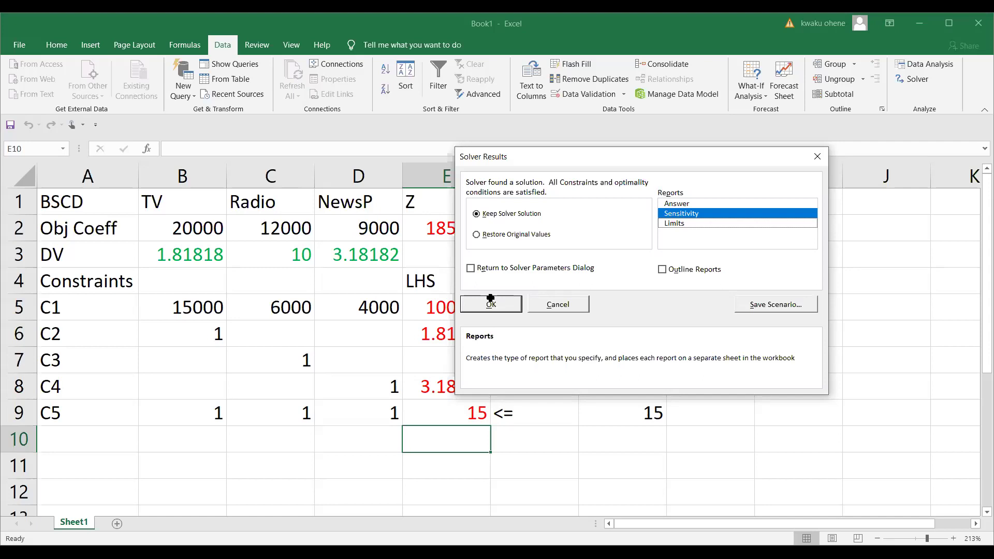
Open the sensitivity report sheet and examine its Variable Cells and Constraints tables at an enlarged, readable size
click(115, 523)
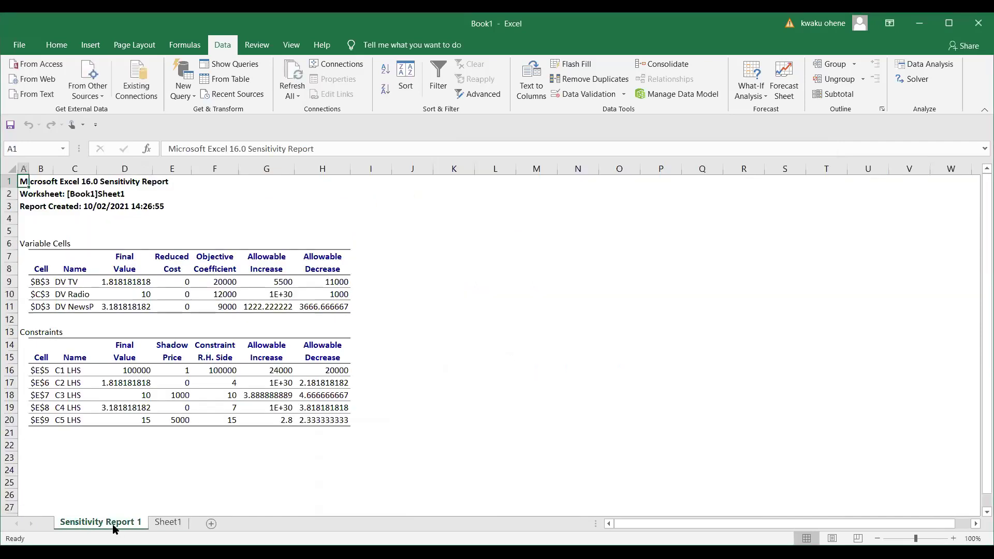
scroll(115, 528, up, 5)
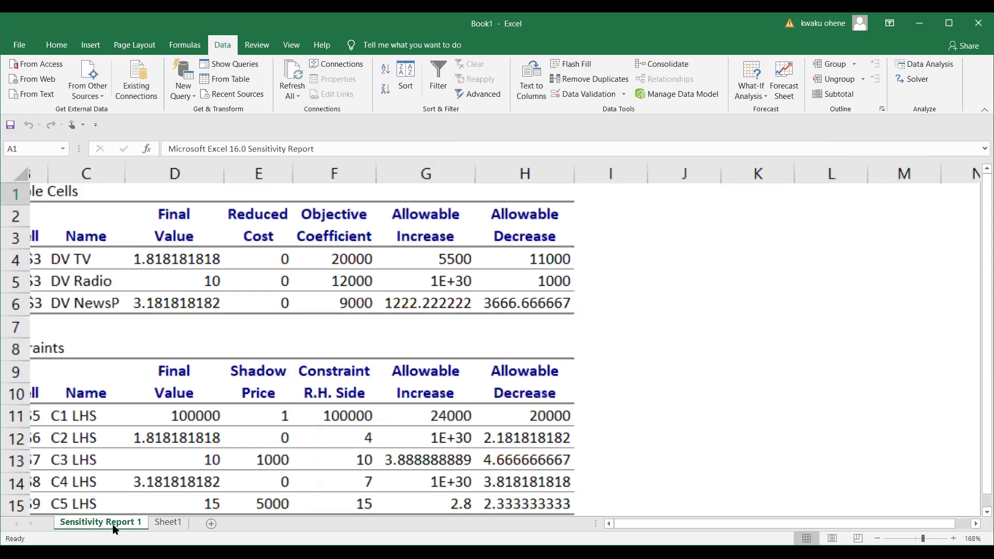
scroll(115, 528, down, 3)
scroll(115, 528, down, 1)
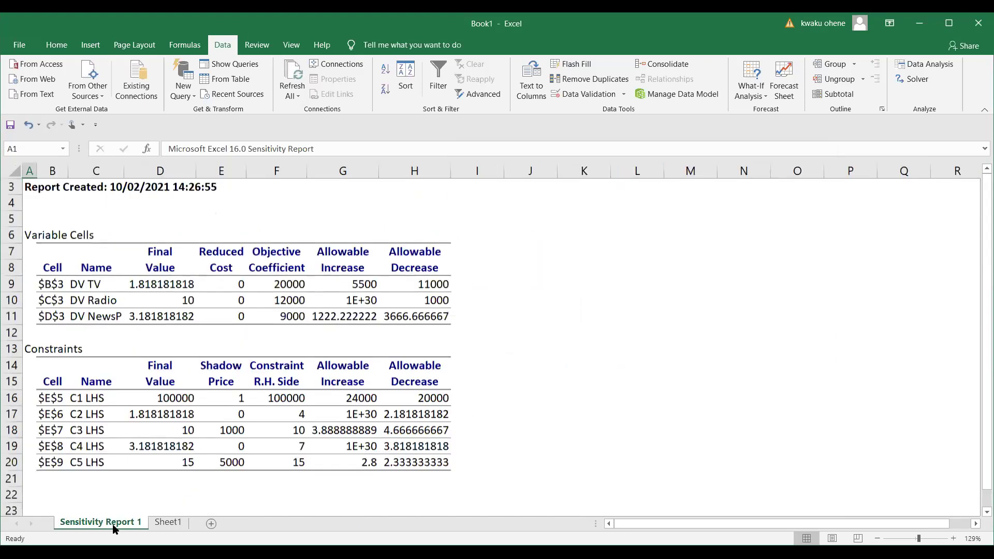
scroll(115, 528, up, 3)
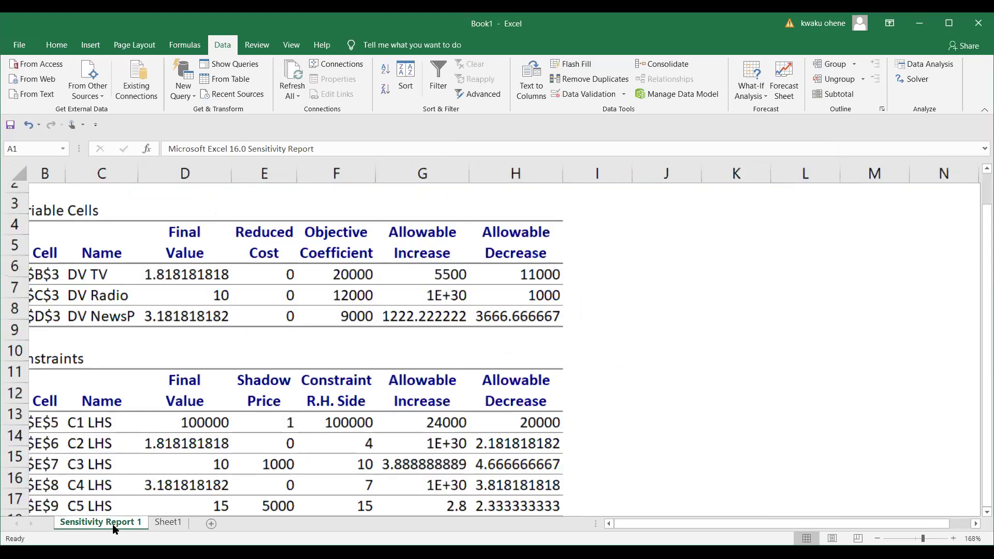
scroll(115, 528, down, 1)
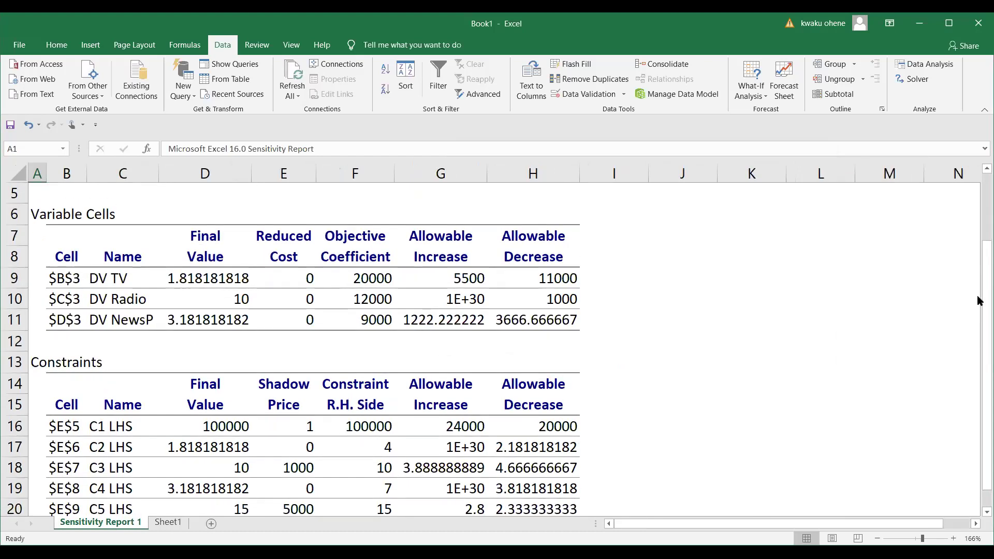
drag(978, 295, 979, 310)
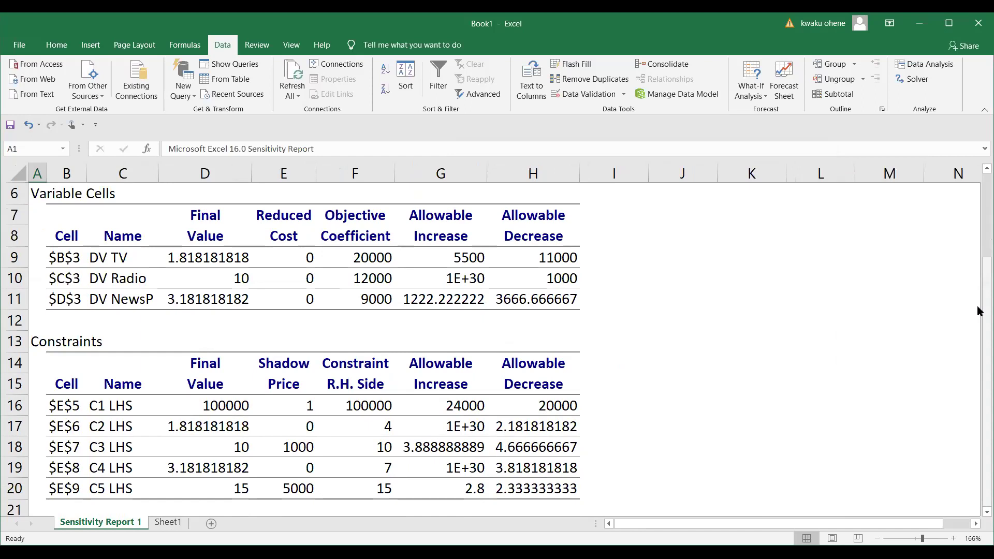